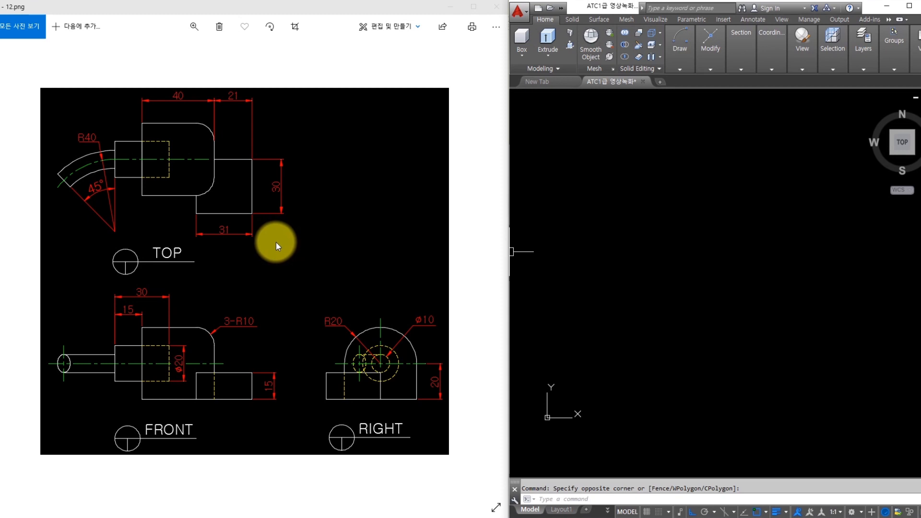
Open the reference image 12-1.png and examine the curved pipe and the points A, B and C on the isometric view
{"action": "left_click", "coordinate": [299, 237]}
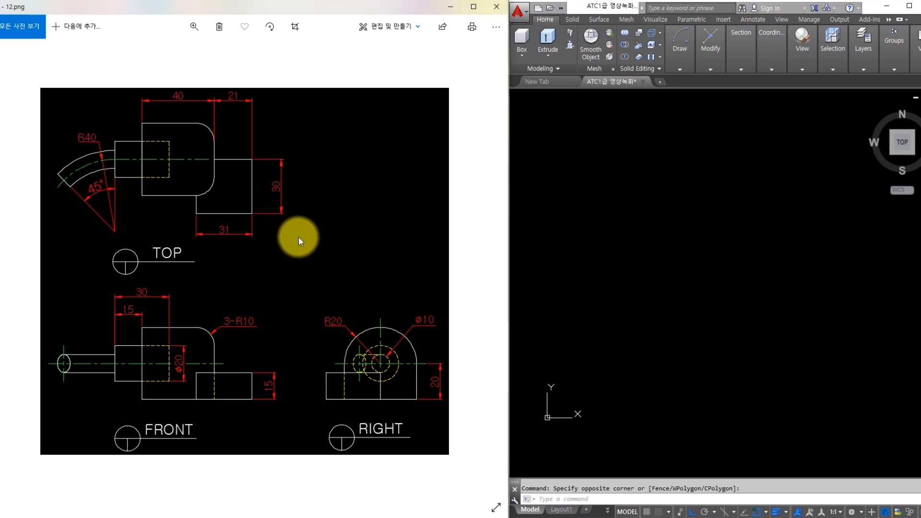
{"action": "key", "text": "Right"}
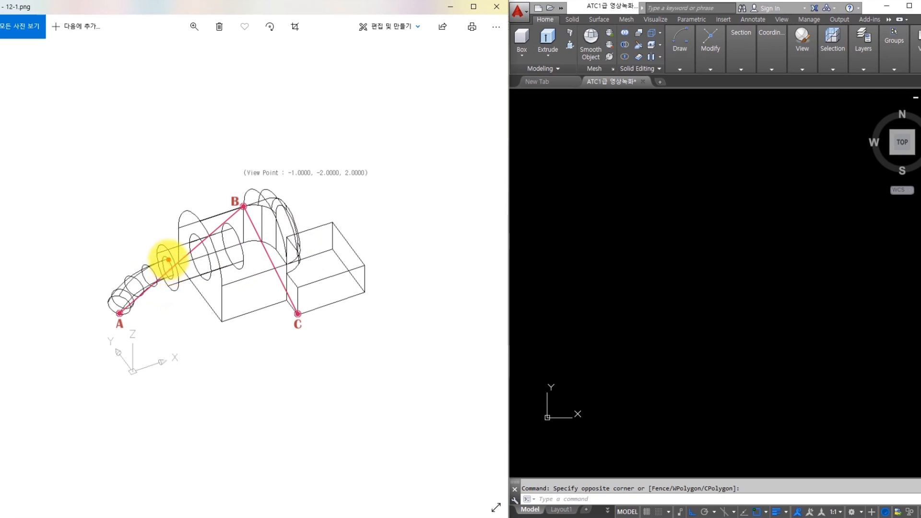
{"action": "mouse_move", "coordinate": [168, 262]}
{"action": "left_mouse_down"}
{"action": "mouse_move", "coordinate": [140, 267]}
{"action": "mouse_move", "coordinate": [115, 303]}
{"action": "left_mouse_up"}
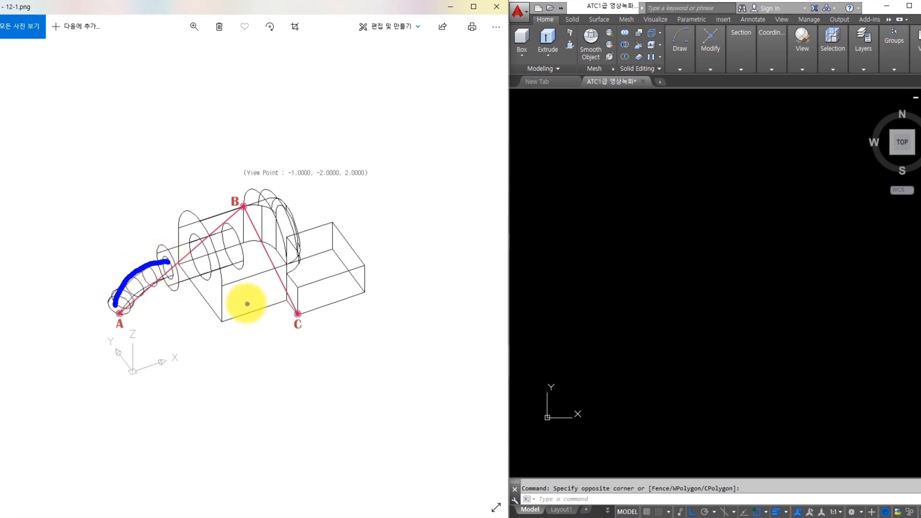
{"action": "key", "text": "e"}
{"action": "mouse_move", "coordinate": [166, 282]}
{"action": "left_mouse_down"}
{"action": "mouse_move", "coordinate": [113, 310]}
{"action": "mouse_move", "coordinate": [121, 290]}
{"action": "mouse_move", "coordinate": [108, 293]}
{"action": "mouse_move", "coordinate": [140, 264]}
{"action": "mouse_move", "coordinate": [182, 280]}
{"action": "left_mouse_up"}
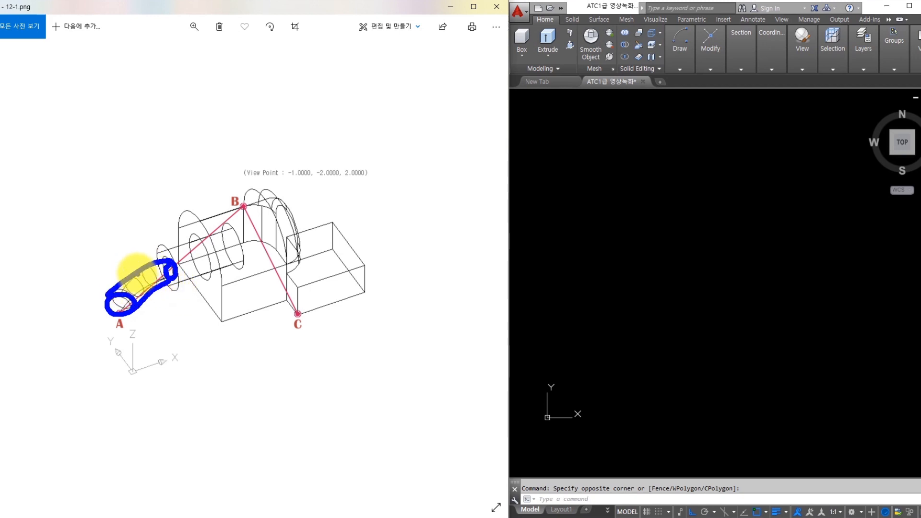
{"action": "key", "text": "e"}
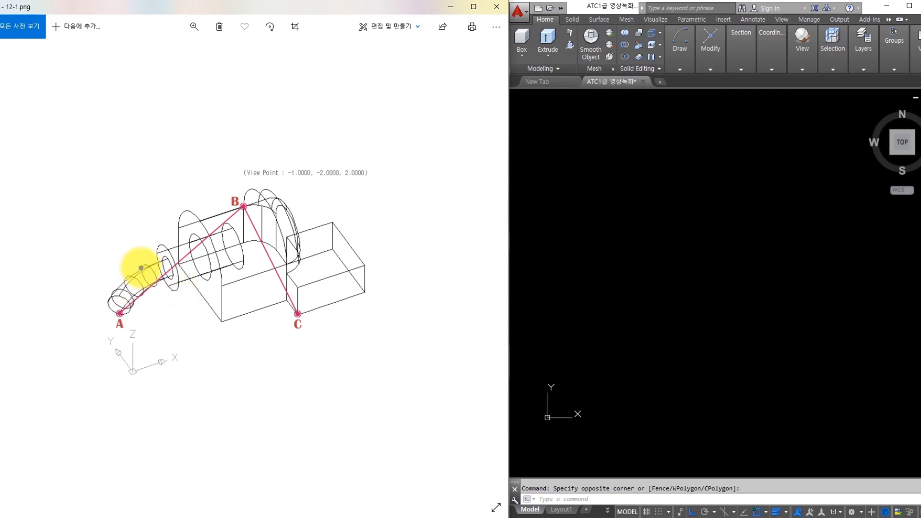
{"action": "mouse_move", "coordinate": [120, 312]}
{"action": "left_mouse_down"}
{"action": "mouse_move", "coordinate": [222, 157]}
{"action": "mouse_move", "coordinate": [287, 300]}
{"action": "left_mouse_up"}
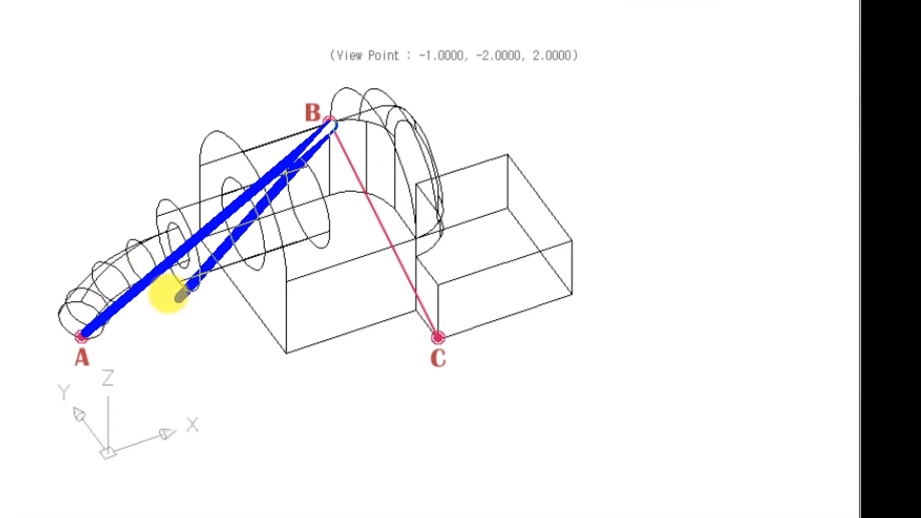
{"action": "left_click_drag", "start_coordinate": [179, 299], "coordinate": [194, 298], "text": "shift"}
{"action": "key", "text": "ctrl+z"}
{"action": "left_click_drag", "start_coordinate": [443, 340], "coordinate": [331, 121], "text": "shift"}
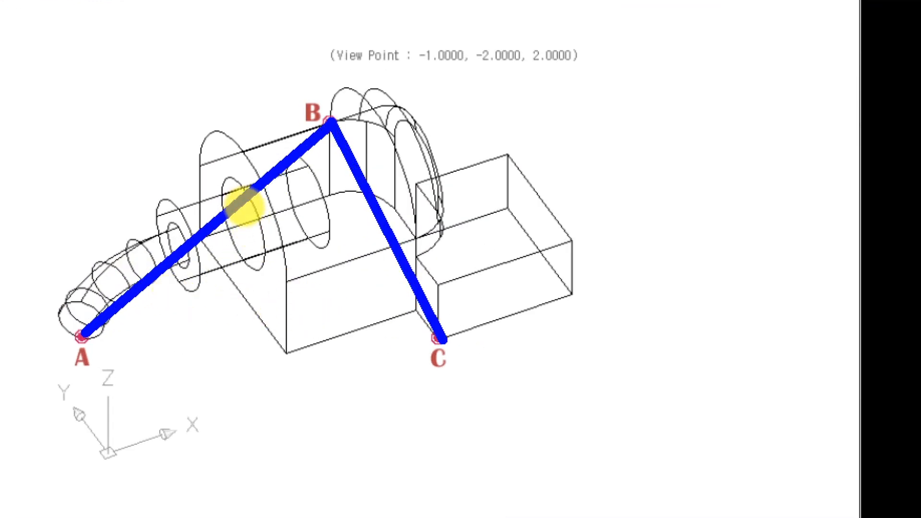
{"action": "key", "text": "Escape"}
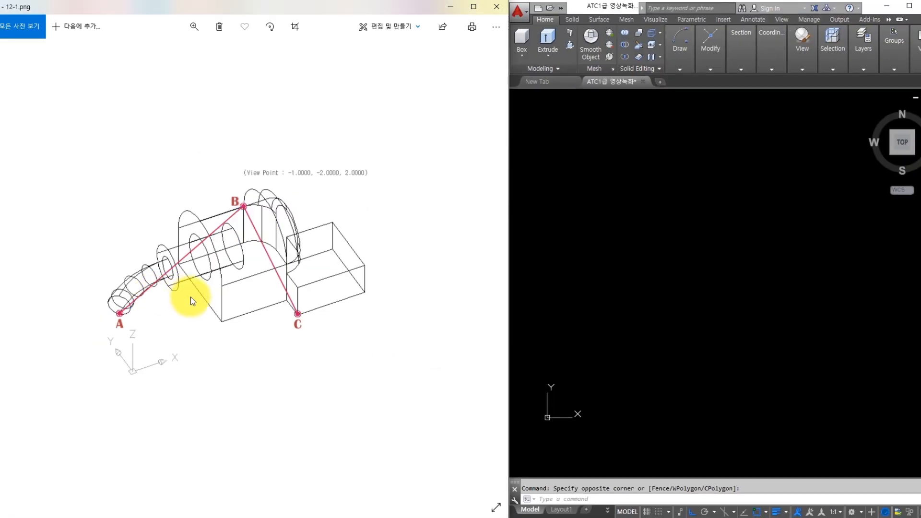
Examine how the isometric view divides into a main block, rounded edges, side block, cylinder and curved pipe, then return to 12.png
{"action": "mouse_move", "coordinate": [178, 265]}
{"action": "left_mouse_down", "text": "shift"}
{"action": "mouse_move", "coordinate": [221, 320]}
{"action": "mouse_move", "coordinate": [306, 294]}
{"action": "mouse_move", "coordinate": [262, 240]}
{"action": "mouse_move", "coordinate": [178, 264]}
{"action": "left_mouse_up", "text": "shift"}
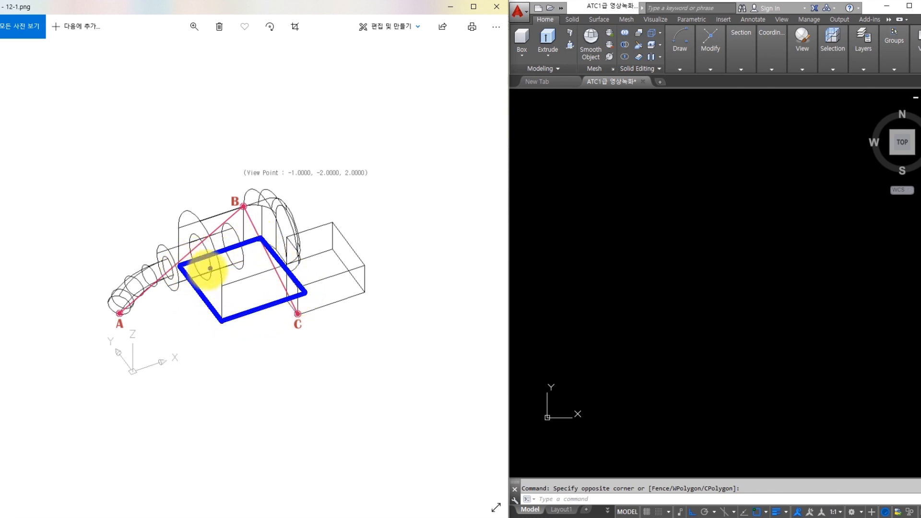
{"action": "left_click_drag", "start_coordinate": [236, 207], "coordinate": [236, 272], "text": "ctrl+shift"}
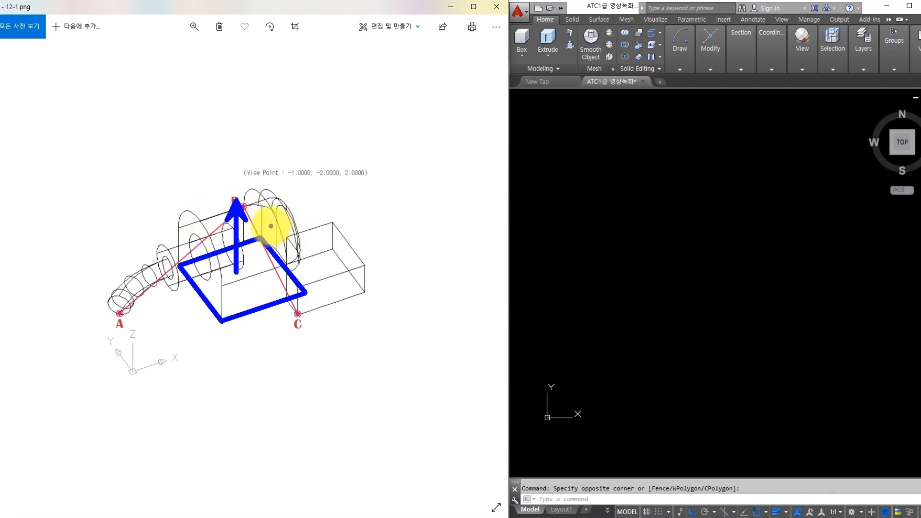
{"action": "key", "text": "ctrl+z"}
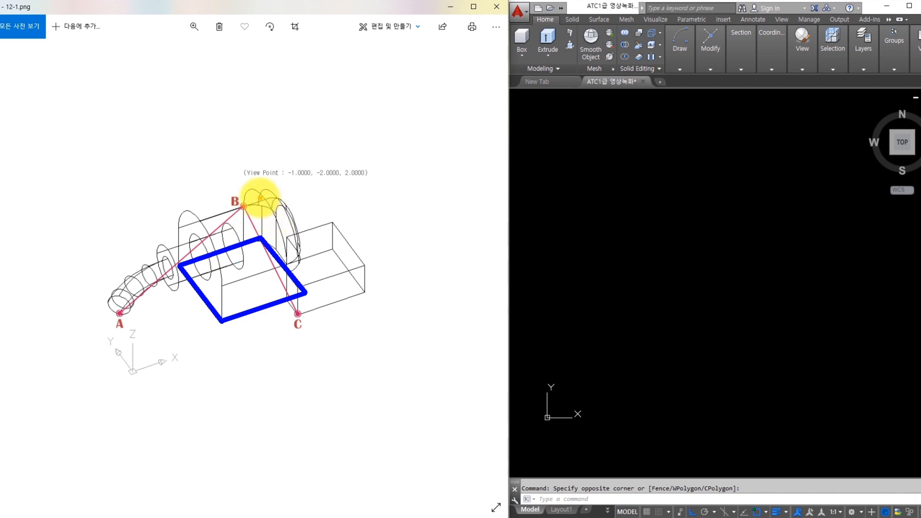
{"action": "left_click_drag", "start_coordinate": [267, 200], "coordinate": [288, 200]}
{"action": "mouse_move", "coordinate": [178, 221]}
{"action": "left_mouse_down"}
{"action": "mouse_move", "coordinate": [185, 213]}
{"action": "mouse_move", "coordinate": [214, 225]}
{"action": "mouse_move", "coordinate": [222, 279]}
{"action": "left_mouse_up"}
{"action": "left_click_drag", "start_coordinate": [298, 249], "coordinate": [291, 272]}
{"action": "left_click_drag", "start_coordinate": [246, 207], "coordinate": [279, 214]}
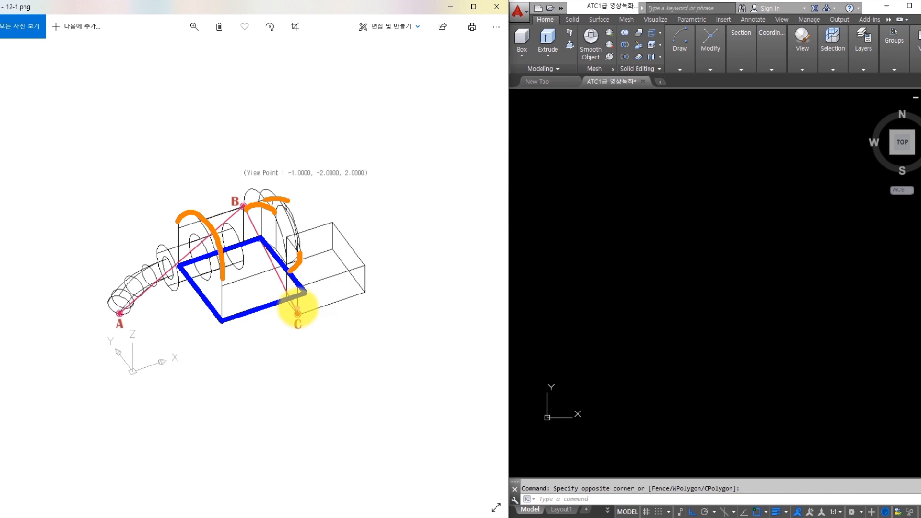
{"action": "mouse_move", "coordinate": [290, 301]}
{"action": "left_mouse_down"}
{"action": "mouse_move", "coordinate": [307, 315]}
{"action": "mouse_move", "coordinate": [362, 294]}
{"action": "mouse_move", "coordinate": [324, 255]}
{"action": "mouse_move", "coordinate": [290, 267]}
{"action": "left_mouse_up"}
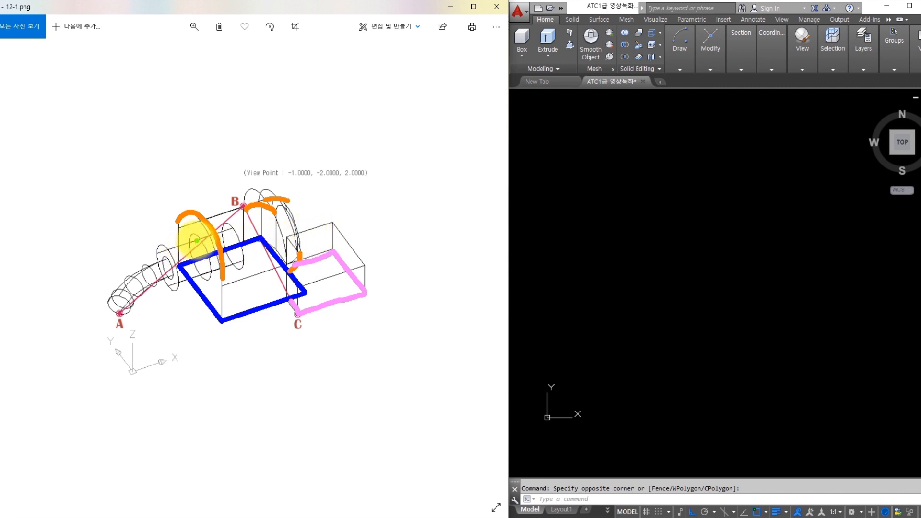
{"action": "mouse_move", "coordinate": [194, 236]}
{"action": "left_mouse_down"}
{"action": "mouse_move", "coordinate": [191, 257]}
{"action": "mouse_move", "coordinate": [207, 278]}
{"action": "mouse_move", "coordinate": [218, 252]}
{"action": "mouse_move", "coordinate": [198, 237]}
{"action": "mouse_move", "coordinate": [165, 247]}
{"action": "mouse_move", "coordinate": [154, 267]}
{"action": "mouse_move", "coordinate": [169, 284]}
{"action": "mouse_move", "coordinate": [159, 271]}
{"action": "mouse_move", "coordinate": [175, 285]}
{"action": "mouse_move", "coordinate": [203, 287]}
{"action": "left_mouse_up"}
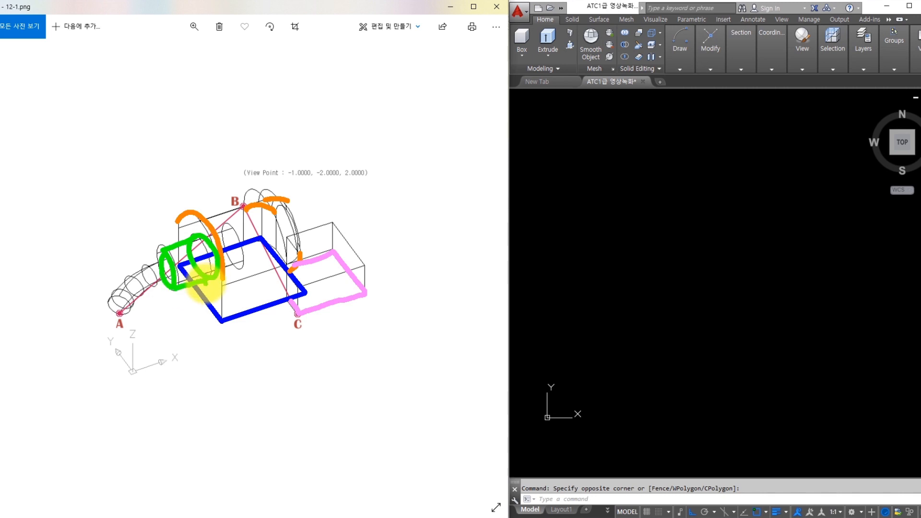
{"action": "mouse_move", "coordinate": [160, 260]}
{"action": "left_mouse_down"}
{"action": "mouse_move", "coordinate": [115, 286]}
{"action": "mouse_move", "coordinate": [118, 310]}
{"action": "mouse_move", "coordinate": [161, 258]}
{"action": "left_mouse_up"}
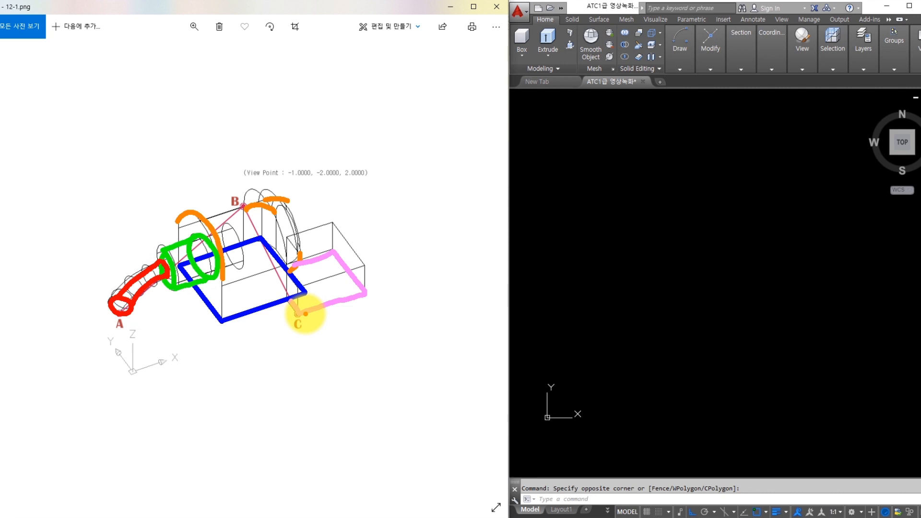
{"action": "key", "text": "Escape"}
{"action": "key", "text": "Right"}
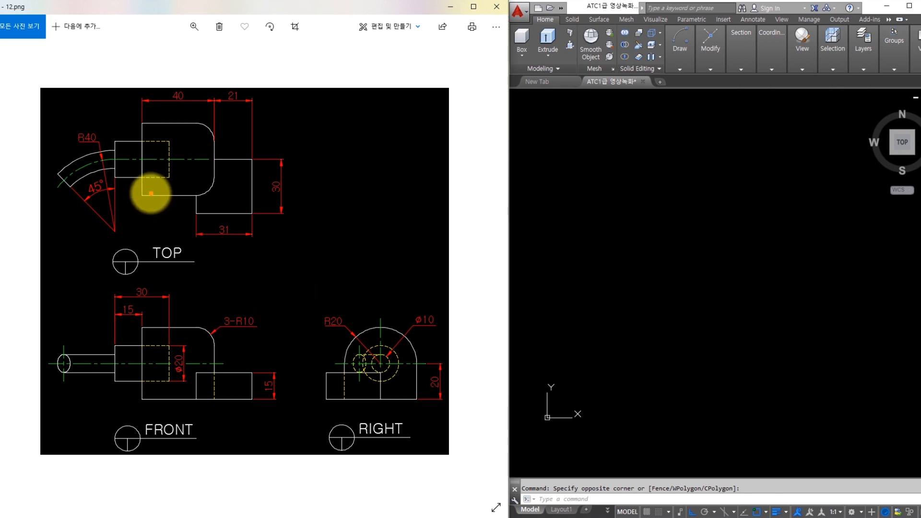
Examine the main block's width and depth in the top view and the R20 arc in the right view
{"action": "mouse_move", "coordinate": [143, 196]}
{"action": "left_mouse_down"}
{"action": "mouse_move", "coordinate": [216, 123]}
{"action": "mouse_move", "coordinate": [181, 104]}
{"action": "left_mouse_up"}
{"action": "key", "text": "y"}
{"action": "mouse_move", "coordinate": [235, 126]}
{"action": "left_mouse_down", "text": "ctrl+shift"}
{"action": "mouse_move", "coordinate": [236, 191]}
{"action": "mouse_move", "coordinate": [234, 162]}
{"action": "left_mouse_up", "text": "ctrl+shift"}
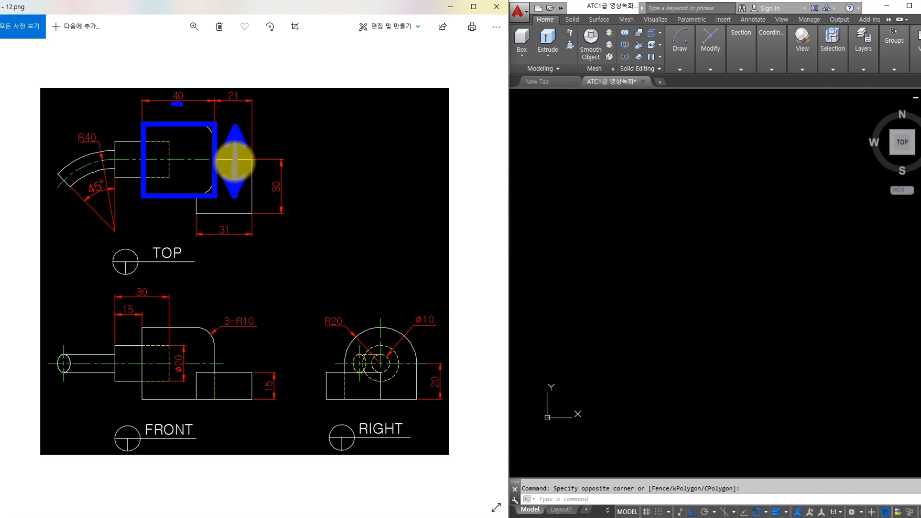
{"action": "mouse_move", "coordinate": [346, 319]}
{"action": "left_mouse_down"}
{"action": "mouse_move", "coordinate": [330, 329]}
{"action": "mouse_move", "coordinate": [315, 315]}
{"action": "mouse_move", "coordinate": [347, 324]}
{"action": "left_mouse_up"}
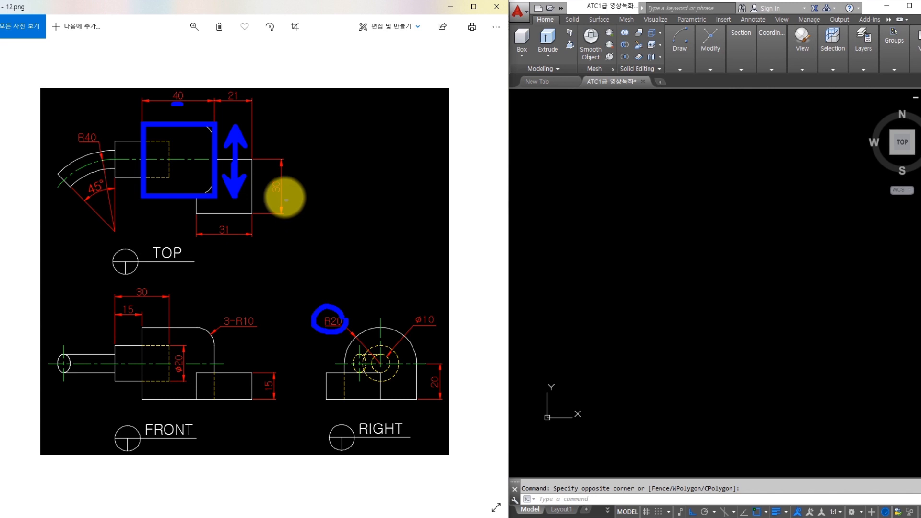
{"action": "left_click_drag", "start_coordinate": [259, 161], "coordinate": [276, 153]}
{"action": "key", "text": "Escape"}
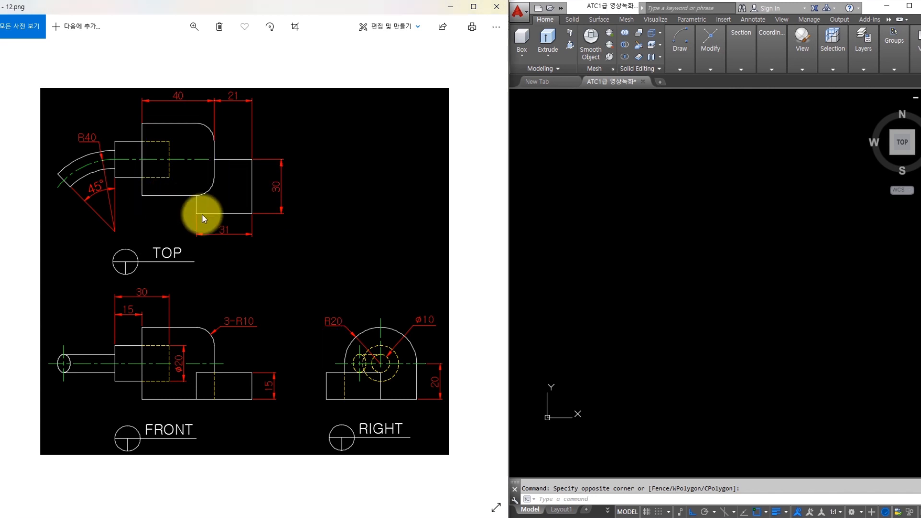
Switch to AutoCAD and draw a 40 by 40 rectangle for the main block's base outline
{"action": "left_click", "coordinate": [687, 279]}
{"action": "left_click", "coordinate": [734, 281]}
{"action": "type", "text": "r"}
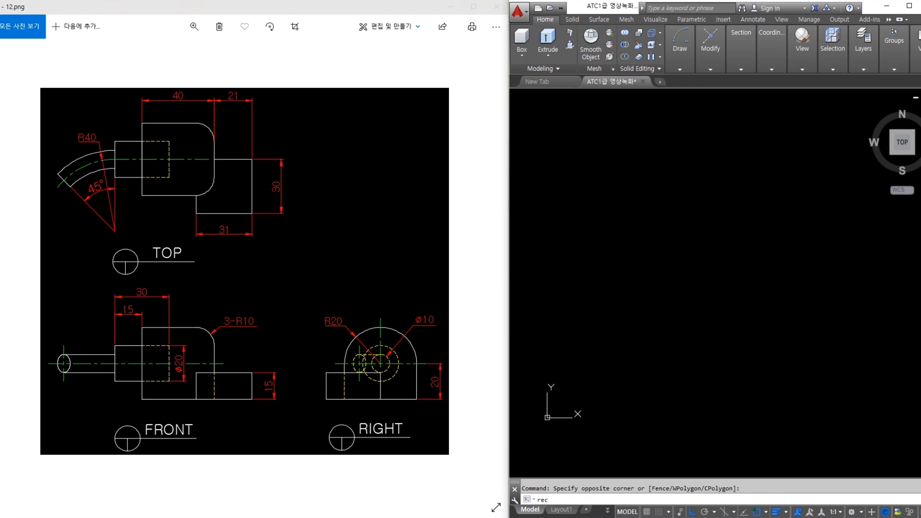
{"action": "type", "text": "ec"}
{"action": "key", "text": "Return"}
{"action": "left_click", "coordinate": [688, 290]}
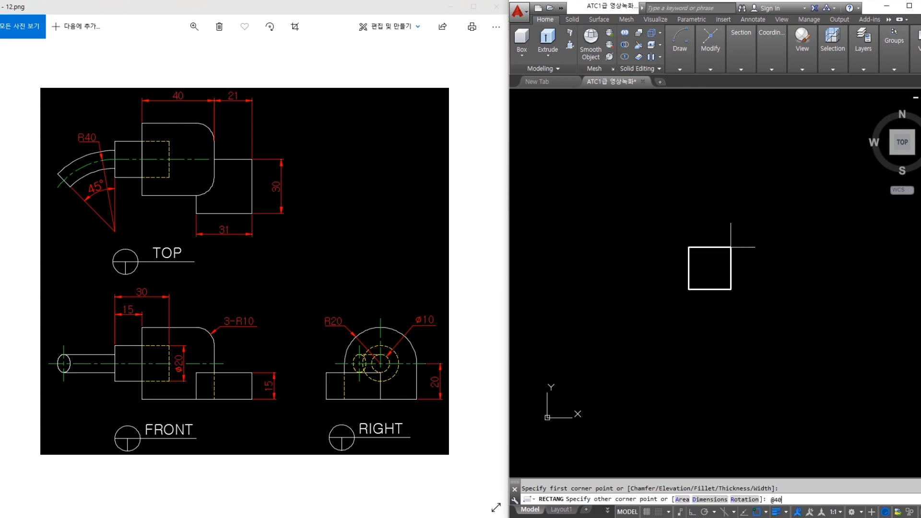
{"action": "key", "text": "Return"}
{"action": "scroll", "coordinate": [739, 279], "scroll_direction": "up", "scroll_amount": 2}
{"action": "key", "text": "Escape"}
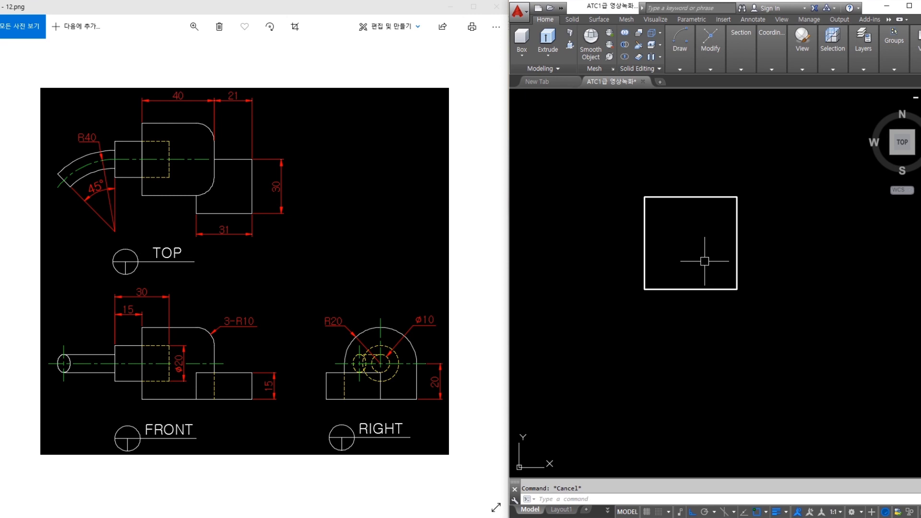
Draw the side block outline from the square's right-edge midpoint: 21 right, 30 down, 31 left, and back up to the square's lower edge
{"action": "key", "text": "Return"}
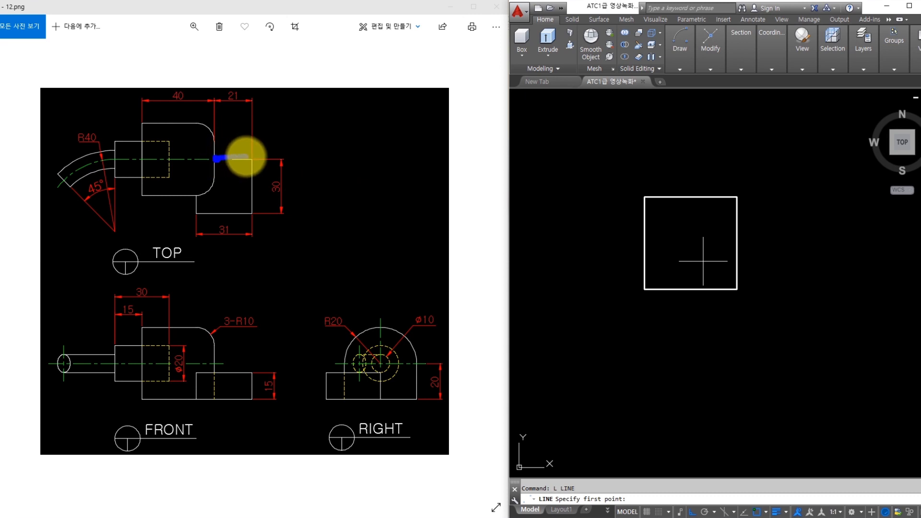
{"action": "mouse_move", "coordinate": [246, 157]}
{"action": "left_mouse_down"}
{"action": "mouse_move", "coordinate": [245, 206]}
{"action": "mouse_move", "coordinate": [200, 211]}
{"action": "mouse_move", "coordinate": [191, 198]}
{"action": "mouse_move", "coordinate": [206, 203]}
{"action": "left_mouse_up"}
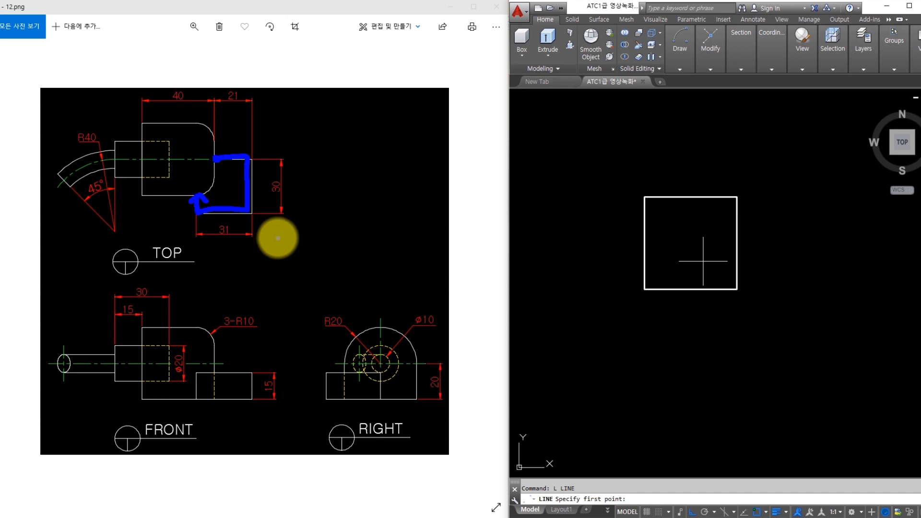
{"action": "key", "text": "Escape"}
{"action": "left_click", "coordinate": [741, 234]}
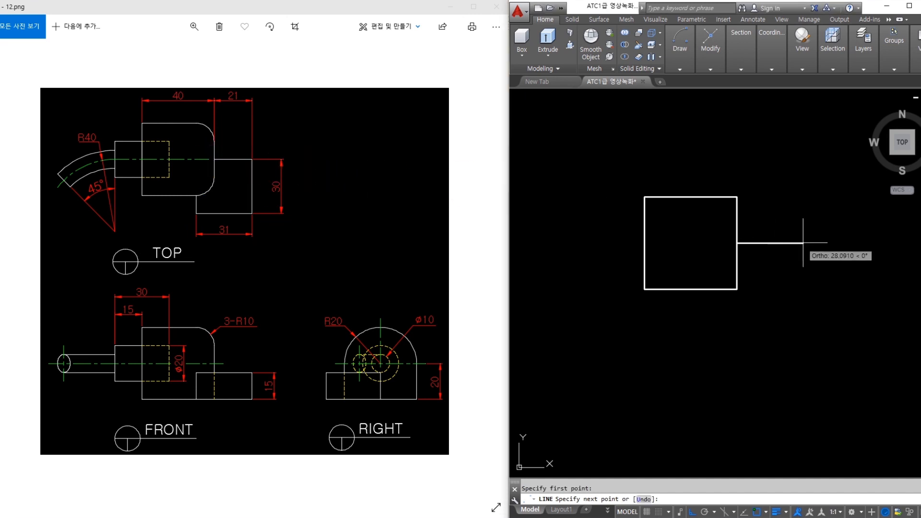
{"action": "type", "text": "21"}
{"action": "key", "text": "Return"}
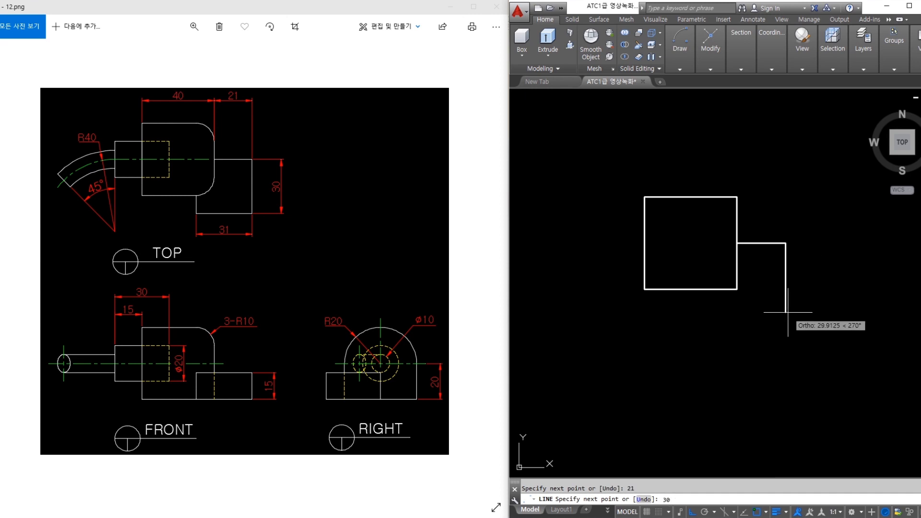
{"action": "type", "text": "30"}
{"action": "key", "text": "Return"}
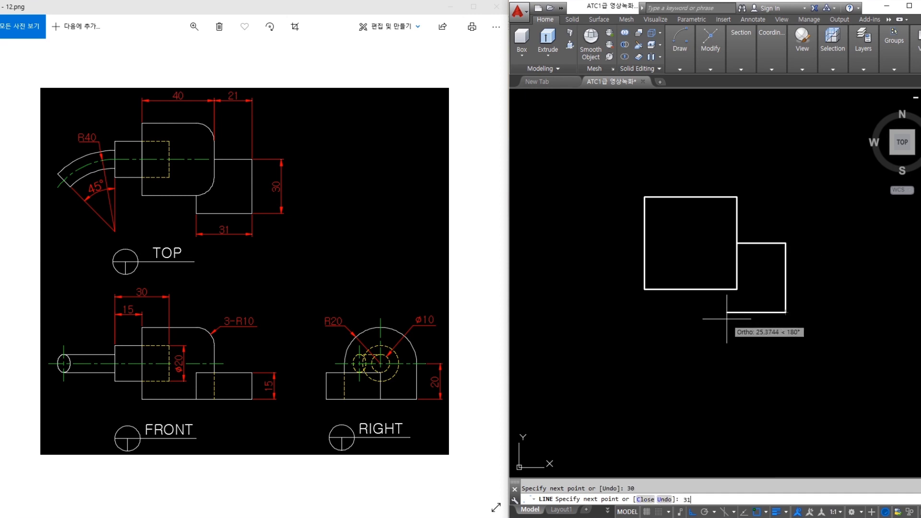
{"action": "key", "text": "Return"}
{"action": "key", "text": "Escape"}
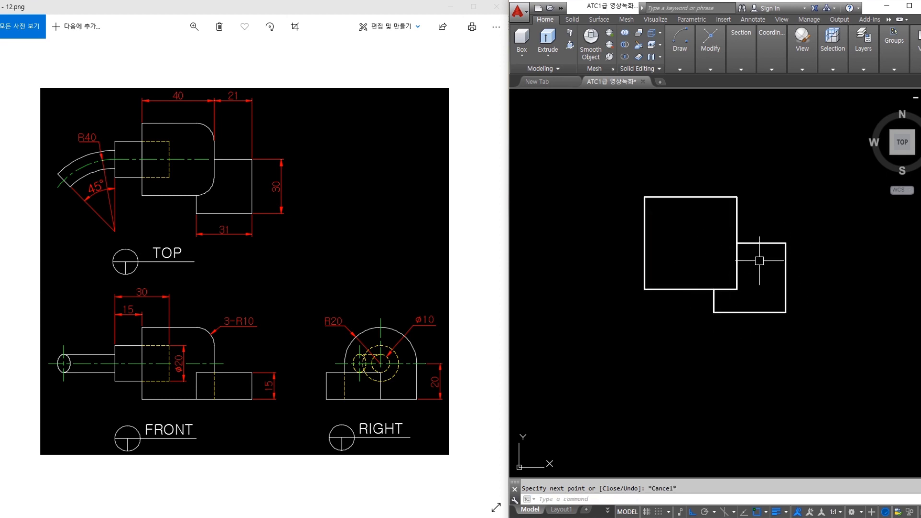
Examine the cylinder's half-profile in the top view with its 15 length and Ø20 diameter in the front view
{"action": "middle_click_drag", "start_coordinate": [677, 254], "coordinate": [730, 261]}
{"action": "left_click", "coordinate": [399, 211]}
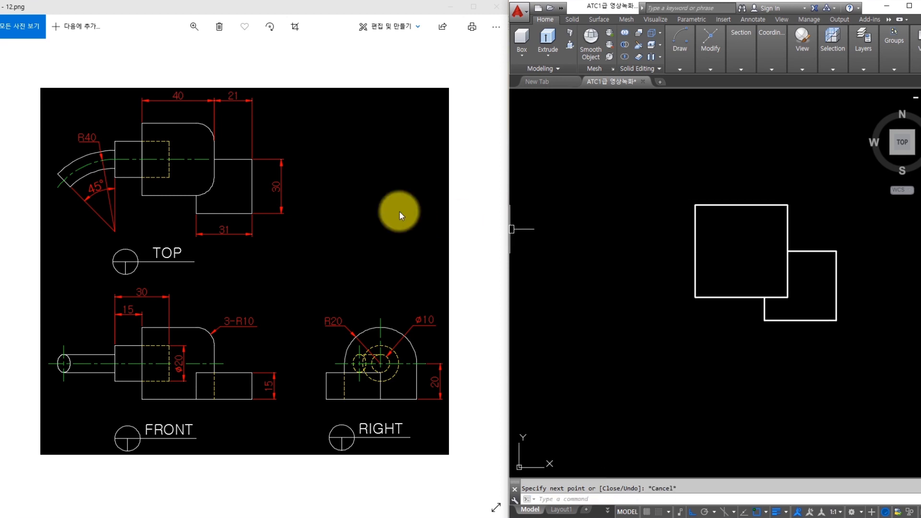
{"action": "left_click_drag", "start_coordinate": [143, 159], "coordinate": [113, 139]}
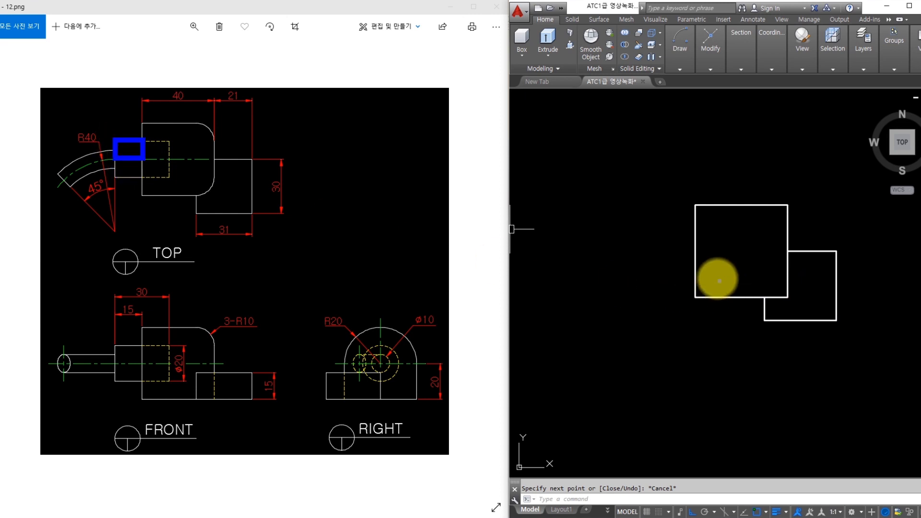
{"action": "left_click_drag", "start_coordinate": [695, 250], "coordinate": [648, 222]}
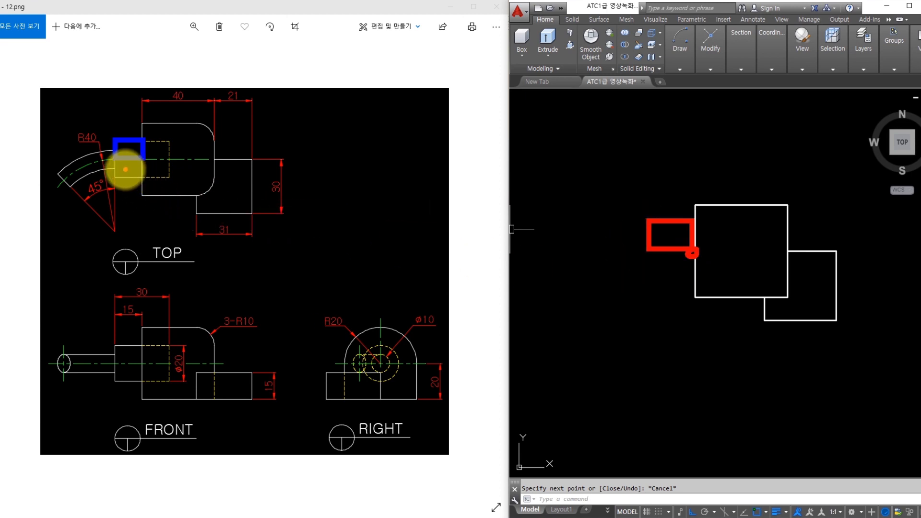
{"action": "left_click_drag", "start_coordinate": [119, 158], "coordinate": [142, 158]}
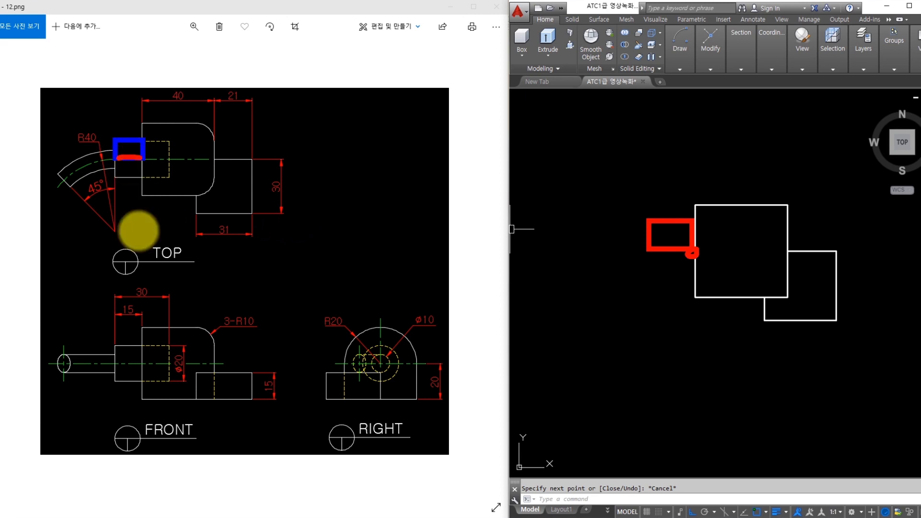
{"action": "mouse_move", "coordinate": [136, 312]}
{"action": "left_mouse_down"}
{"action": "mouse_move", "coordinate": [118, 315]}
{"action": "mouse_move", "coordinate": [130, 303]}
{"action": "mouse_move", "coordinate": [136, 315]}
{"action": "left_mouse_up"}
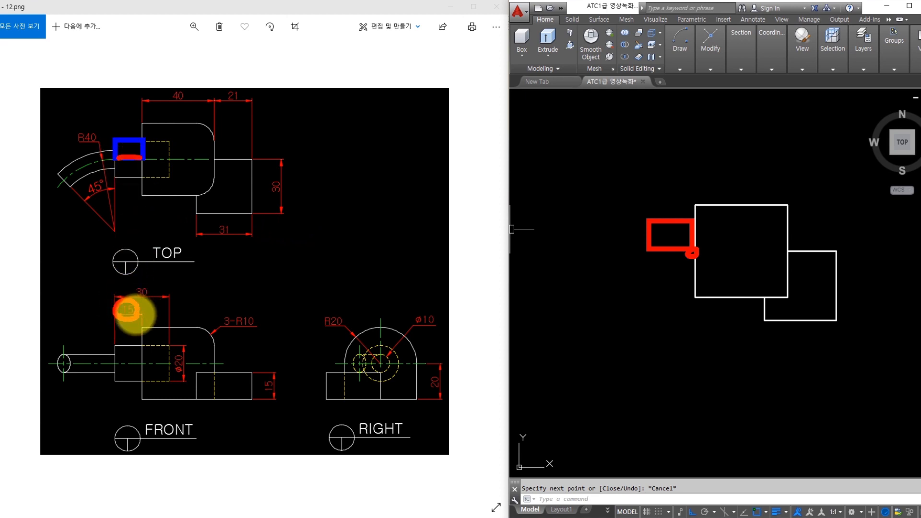
{"action": "key", "text": "ctrl+z"}
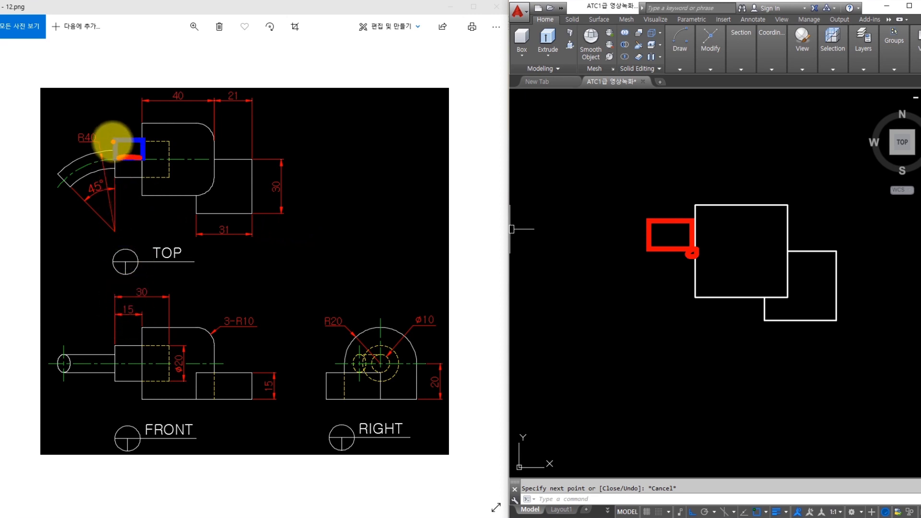
{"action": "left_click_drag", "start_coordinate": [115, 141], "coordinate": [116, 155]}
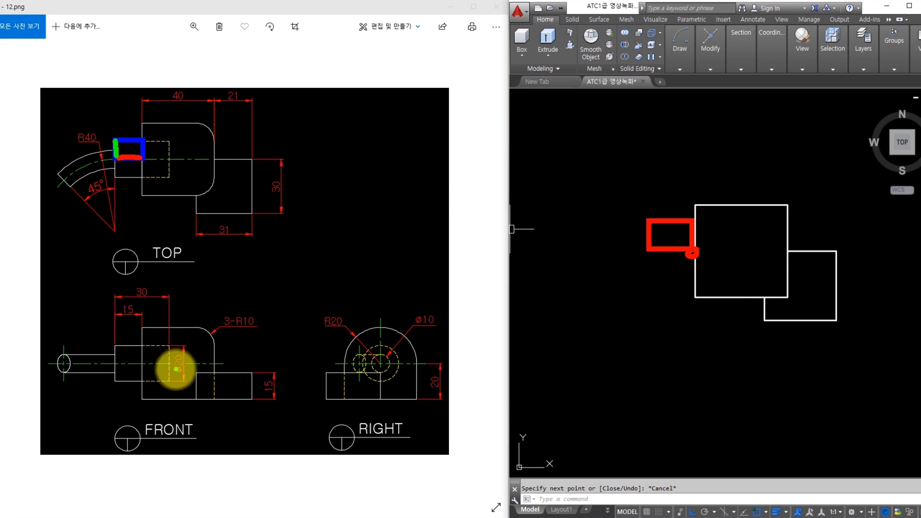
{"action": "mouse_move", "coordinate": [189, 369]}
{"action": "left_mouse_down"}
{"action": "mouse_move", "coordinate": [174, 350]}
{"action": "mouse_move", "coordinate": [165, 369]}
{"action": "mouse_move", "coordinate": [190, 371]}
{"action": "mouse_move", "coordinate": [182, 351]}
{"action": "left_mouse_up"}
{"action": "mouse_move", "coordinate": [93, 126]}
{"action": "left_mouse_down"}
{"action": "mouse_move", "coordinate": [89, 142]}
{"action": "mouse_move", "coordinate": [106, 141]}
{"action": "mouse_move", "coordinate": [96, 133]}
{"action": "left_mouse_up"}
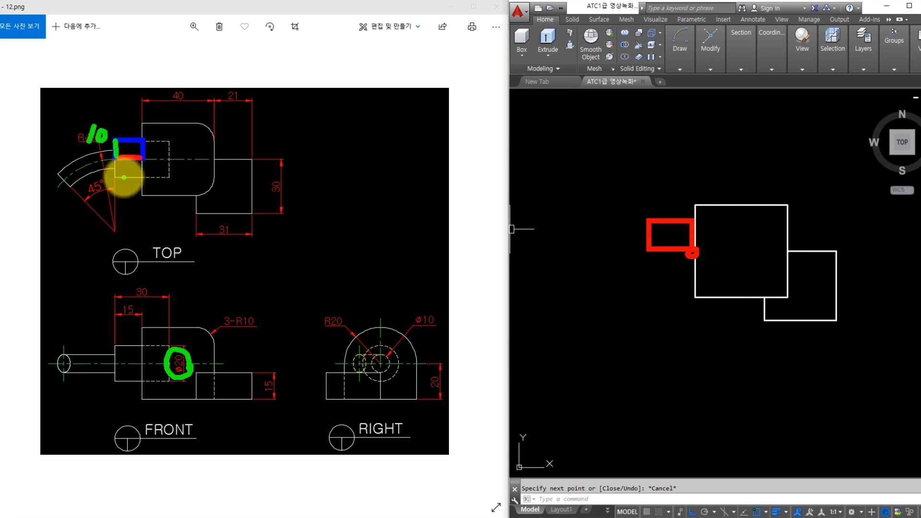
{"action": "key", "text": "Escape"}
Draw the cylinder's half-profile as a rectangle from the midpoint of the square's left edge to the relative corner @-15,10
{"action": "type", "text": "rec"}
{"action": "key", "text": "Return"}
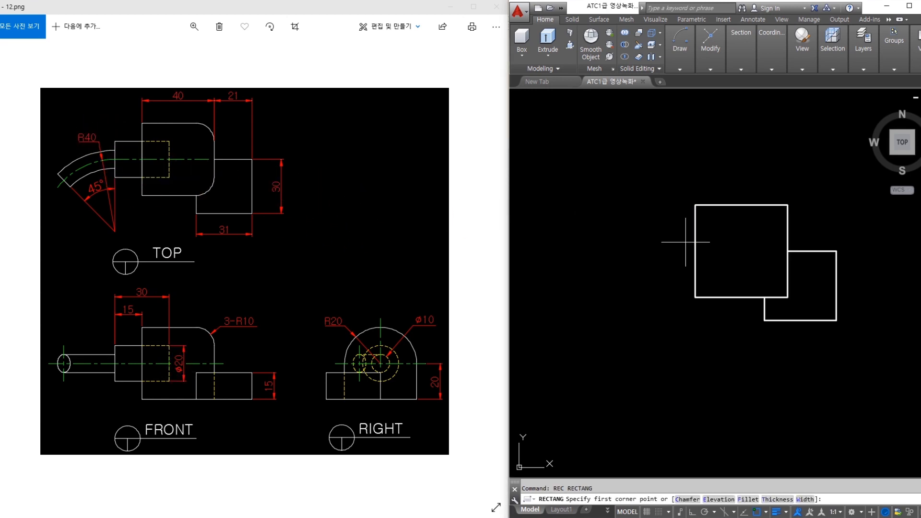
{"action": "left_click", "coordinate": [691, 249]}
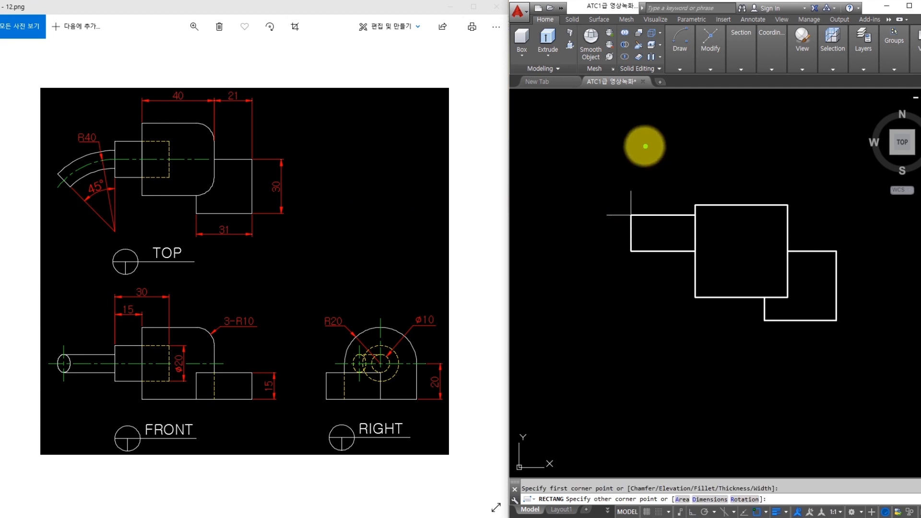
{"action": "mouse_move", "coordinate": [646, 149]}
{"action": "left_mouse_down"}
{"action": "mouse_move", "coordinate": [654, 165]}
{"action": "mouse_move", "coordinate": [632, 138]}
{"action": "mouse_move", "coordinate": [662, 162]}
{"action": "mouse_move", "coordinate": [701, 148]}
{"action": "mouse_move", "coordinate": [731, 166]}
{"action": "mouse_move", "coordinate": [718, 165]}
{"action": "mouse_move", "coordinate": [732, 145]}
{"action": "mouse_move", "coordinate": [742, 170]}
{"action": "mouse_move", "coordinate": [757, 146]}
{"action": "mouse_move", "coordinate": [755, 157]}
{"action": "mouse_move", "coordinate": [776, 146]}
{"action": "left_mouse_up"}
{"action": "left_click", "coordinate": [760, 159]}
{"action": "left_click", "coordinate": [749, 155]}
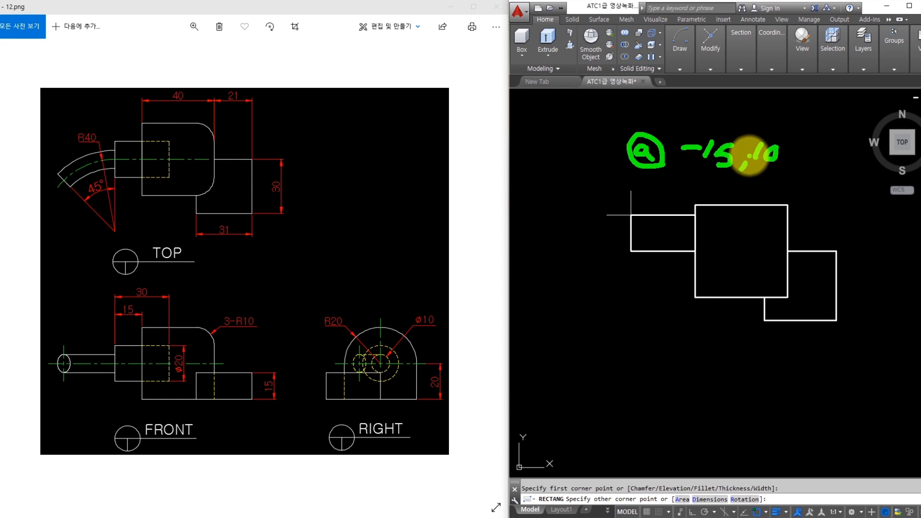
{"action": "key", "text": "Escape"}
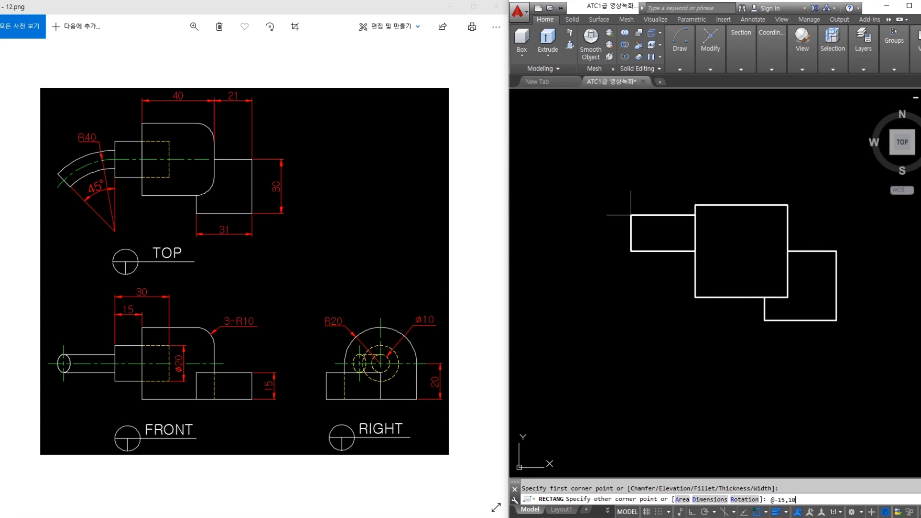
{"action": "key", "text": "Return"}
{"action": "key", "text": "Escape"}
Examine the curved pipe's centerline arc in the top view, including where its R40 radius is centred
{"action": "middle_click_drag", "start_coordinate": [650, 247], "coordinate": [658, 232]}
{"action": "left_click_drag", "start_coordinate": [702, 224], "coordinate": [636, 256]}
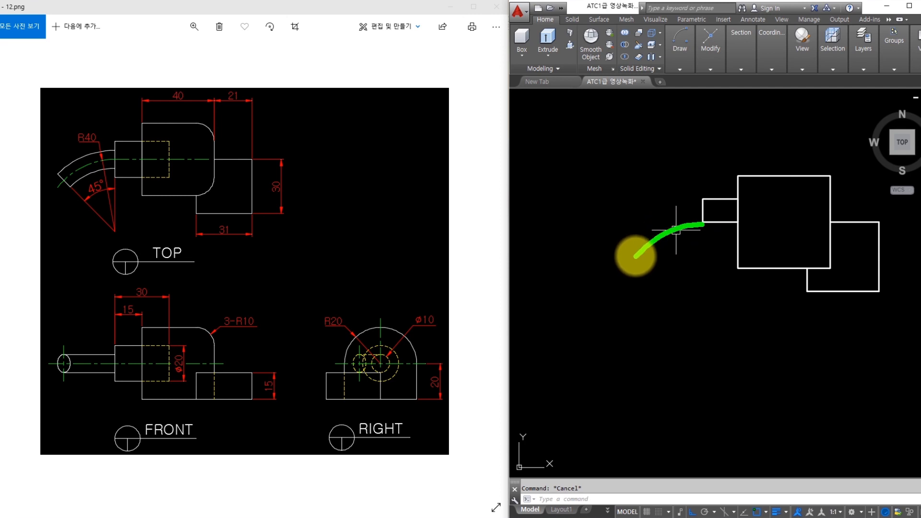
{"action": "mouse_move", "coordinate": [590, 290]}
{"action": "left_mouse_down"}
{"action": "mouse_move", "coordinate": [573, 300]}
{"action": "mouse_move", "coordinate": [591, 290]}
{"action": "left_mouse_up"}
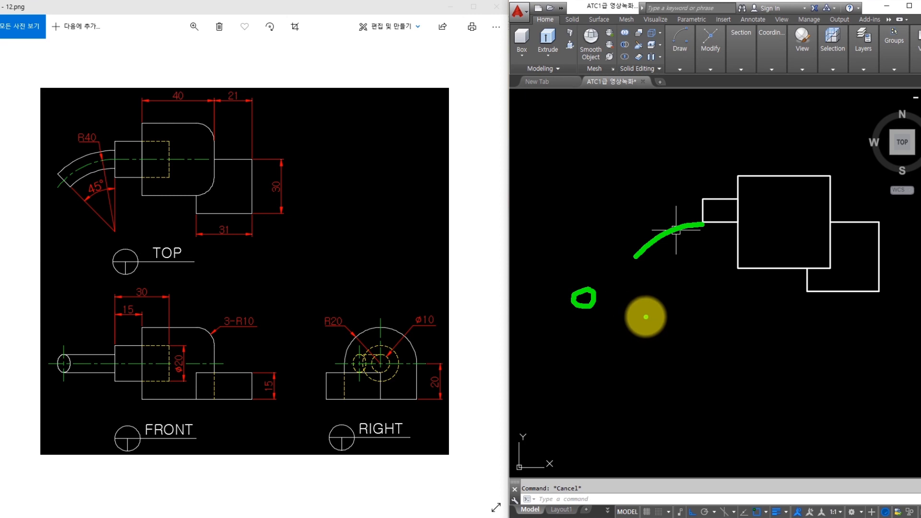
{"action": "key", "text": "e"}
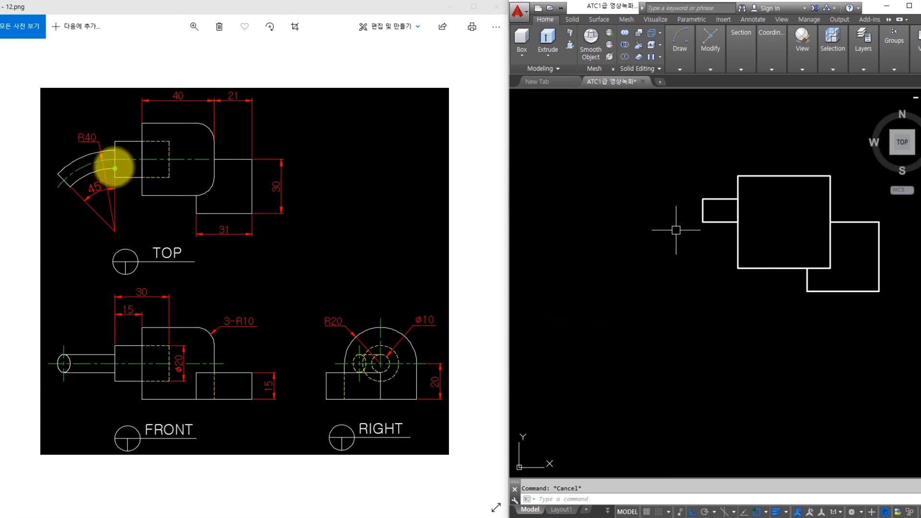
{"action": "left_click_drag", "start_coordinate": [113, 159], "coordinate": [66, 181]}
{"action": "left_click_drag", "start_coordinate": [117, 163], "coordinate": [116, 233], "text": "ctrl+shift"}
{"action": "left_click_drag", "start_coordinate": [116, 233], "coordinate": [116, 195], "text": "ctrl+shift"}
{"action": "mouse_move", "coordinate": [96, 146]}
{"action": "left_mouse_down"}
{"action": "mouse_move", "coordinate": [72, 143]}
{"action": "mouse_move", "coordinate": [86, 124]}
{"action": "mouse_move", "coordinate": [104, 141]}
{"action": "left_mouse_up"}
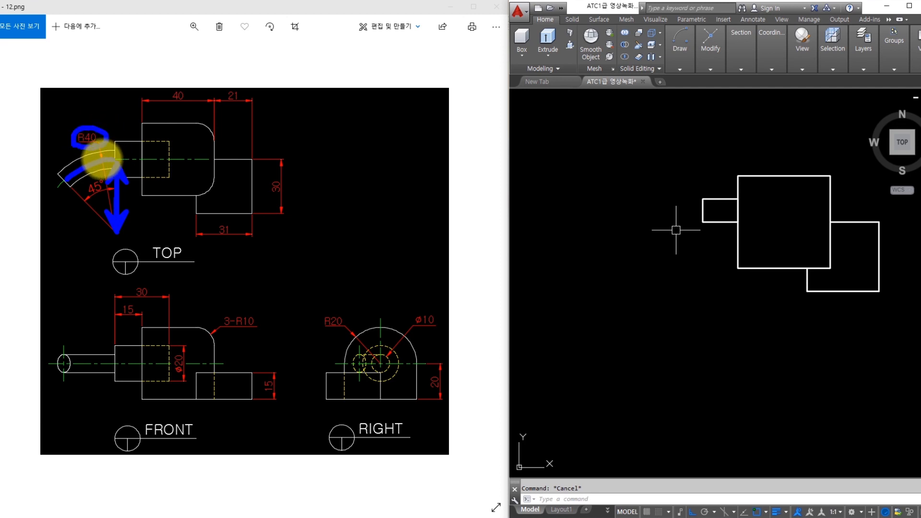
{"action": "key", "text": "Escape"}
Draw a vertical construction line 40 long downward from the lower-left corner of the cylinder's half-profile
{"action": "key", "text": "Return"}
{"action": "left_click", "coordinate": [703, 222]}
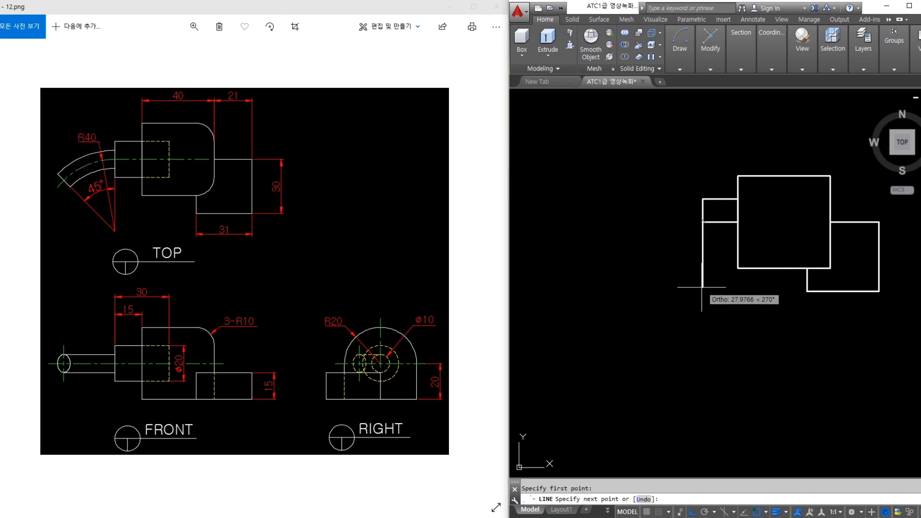
{"action": "type", "text": "40"}
{"action": "key", "text": "Return"}
{"action": "key", "text": "Escape"}
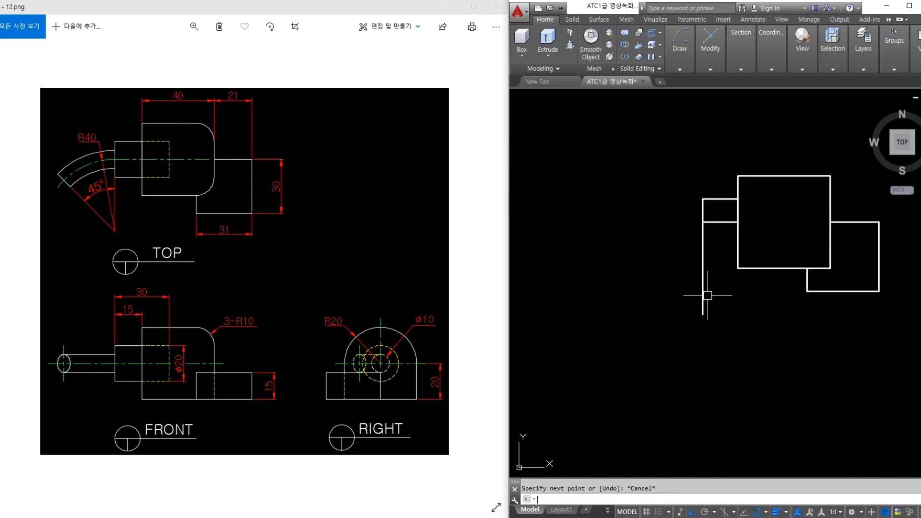
Draw a circle of radius 40 centred on the lower end of the construction line
{"action": "type", "text": "c"}
{"action": "key", "text": "Return"}
{"action": "left_click", "coordinate": [704, 314]}
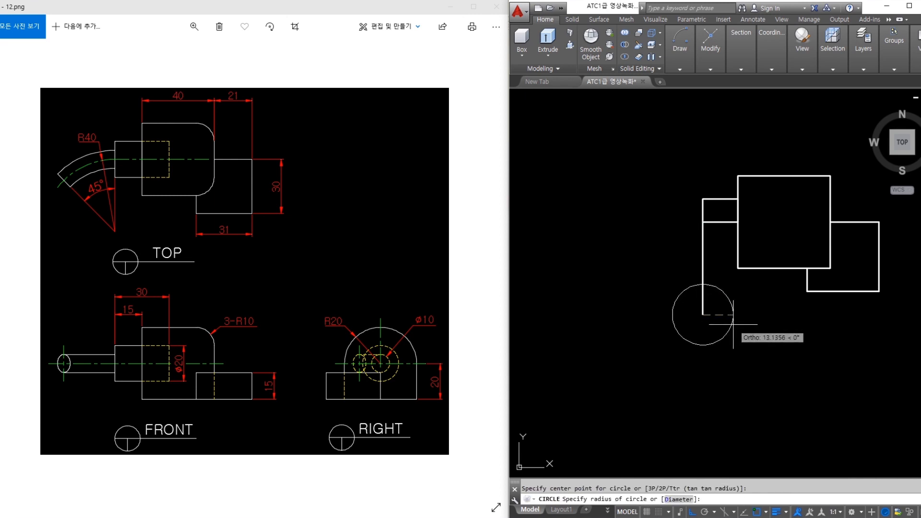
{"action": "key", "text": "Return"}
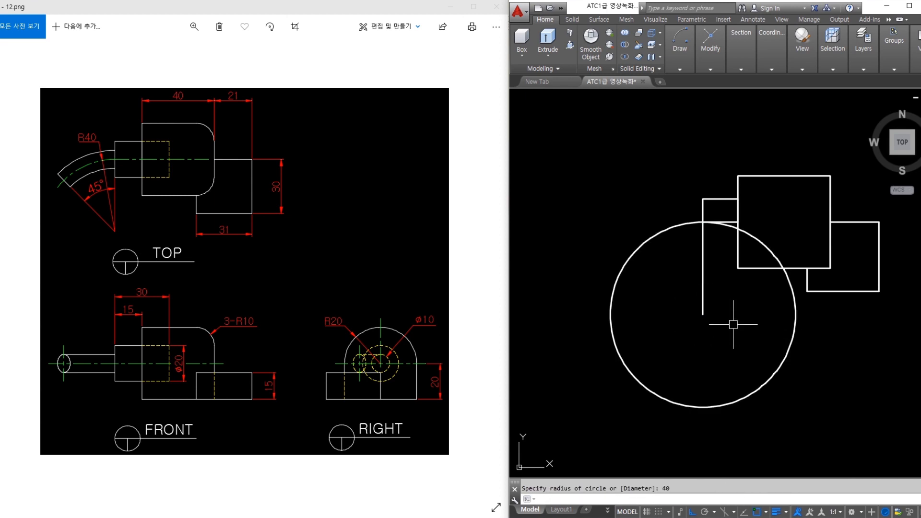
Rotate a copy of the vertical construction line by 45° about its lower end
{"action": "type", "text": "ro"}
{"action": "key", "text": "Return"}
{"action": "left_click", "coordinate": [703, 293]}
{"action": "key", "text": "Return"}
{"action": "left_click", "coordinate": [703, 314]}
{"action": "type", "text": "c"}
{"action": "key", "text": "Return"}
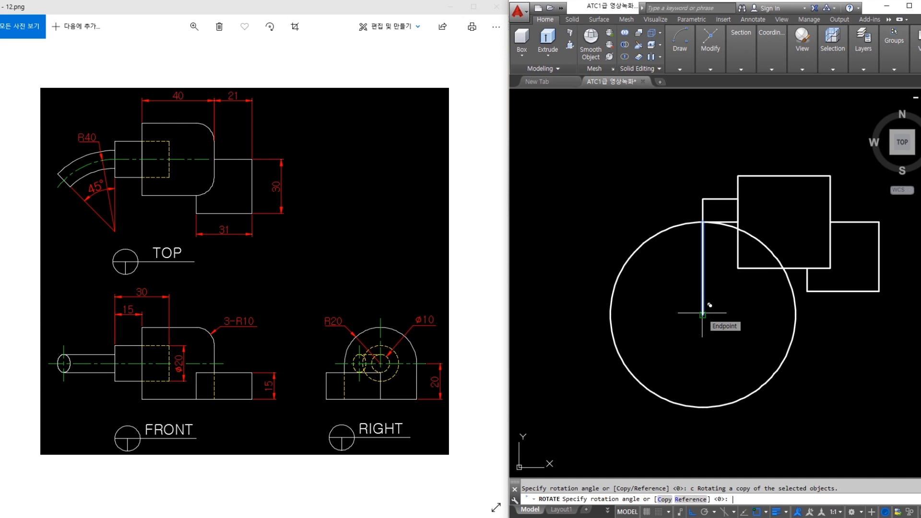
{"action": "type", "text": "45"}
{"action": "key", "text": "Return"}
{"action": "key", "text": "Escape"}
Trim the radius 40 circle against both construction lines, keeping only the 45° arc between their upper ends
{"action": "type", "text": "tr"}
{"action": "key", "text": "Return"}
{"action": "left_click", "coordinate": [715, 324]}
{"action": "left_click", "coordinate": [679, 304]}
{"action": "key", "text": "Return"}
{"action": "left_click", "coordinate": [658, 325]}
{"action": "left_click", "coordinate": [608, 378]}
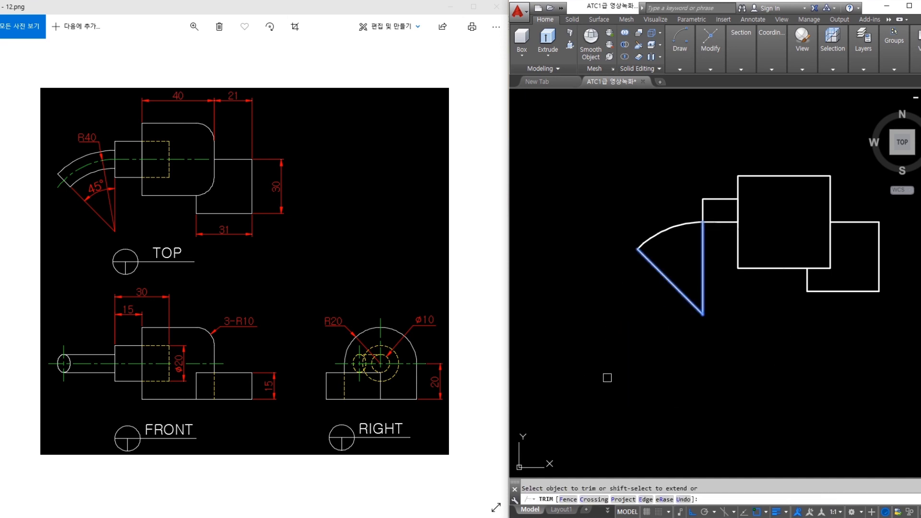
{"action": "key", "text": "Escape"}
Erase the vertical and the rotated construction lines, leaving the arc as the pipe's path
{"action": "type", "text": "e"}
{"action": "key", "text": "Return"}
{"action": "left_click", "coordinate": [731, 338]}
{"action": "left_click", "coordinate": [695, 298]}
{"action": "key", "text": "Return"}
Check the pipe's Ø10 in the right view and draw a 10 diameter circle in empty space below and left of the arc
{"action": "middle_click_drag", "start_coordinate": [702, 271], "coordinate": [683, 280]}
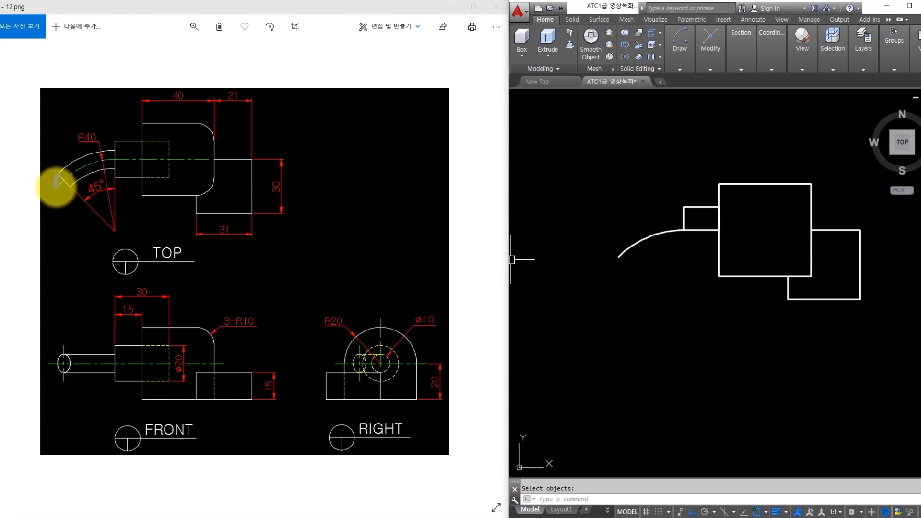
{"action": "left_click_drag", "start_coordinate": [54, 172], "coordinate": [56, 173]}
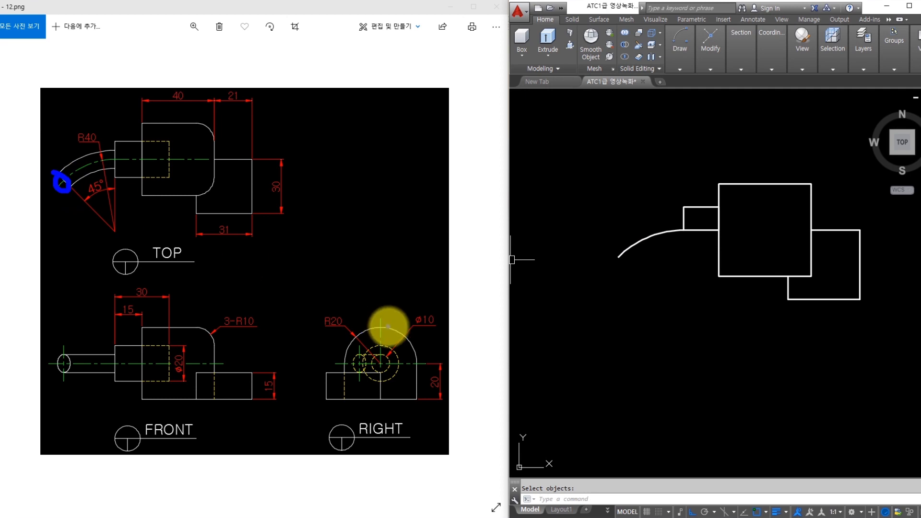
{"action": "mouse_move", "coordinate": [403, 335]}
{"action": "left_mouse_down"}
{"action": "mouse_move", "coordinate": [439, 336]}
{"action": "mouse_move", "coordinate": [430, 309]}
{"action": "mouse_move", "coordinate": [439, 331]}
{"action": "left_mouse_up"}
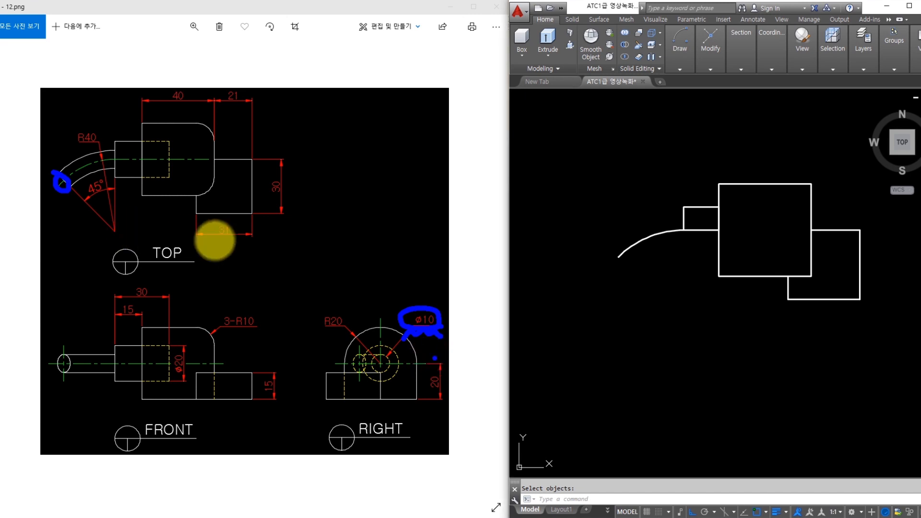
{"action": "key", "text": "Escape"}
{"action": "left_click", "coordinate": [619, 304]}
{"action": "middle_click_drag", "start_coordinate": [615, 304], "coordinate": [669, 288]}
{"action": "left_click", "coordinate": [660, 286]}
{"action": "type", "text": "c"}
{"action": "key", "text": "space"}
{"action": "left_click", "coordinate": [601, 299]}
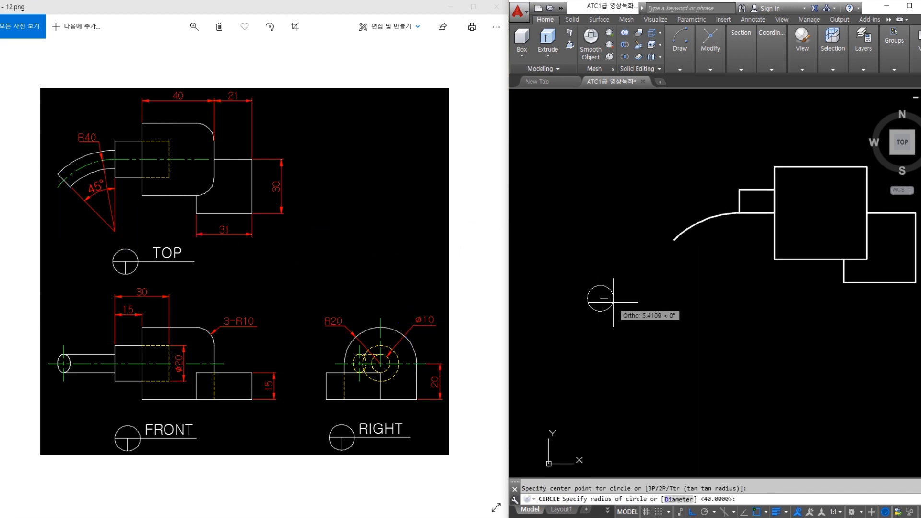
{"action": "type", "text": "d "}
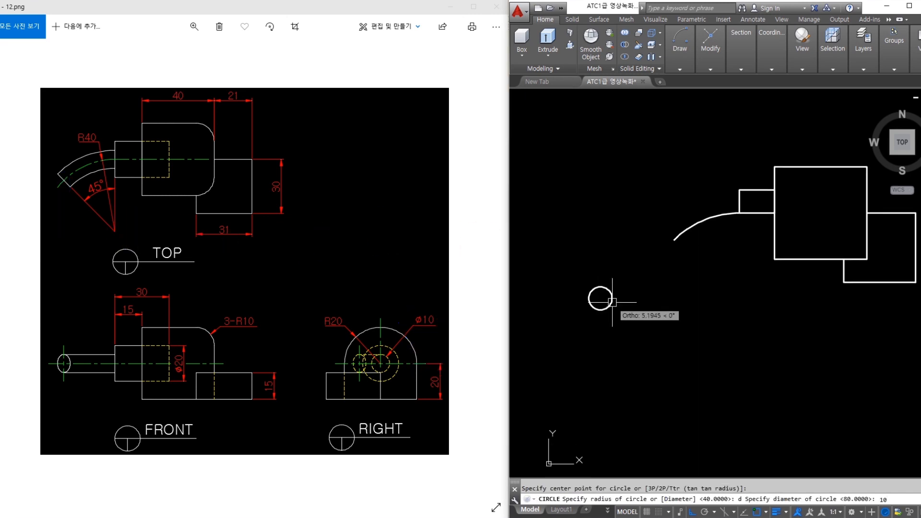
{"action": "type", "text": "10"}
{"action": "key", "text": "Return"}
{"action": "middle_click_drag", "start_coordinate": [765, 307], "coordinate": [735, 317]}
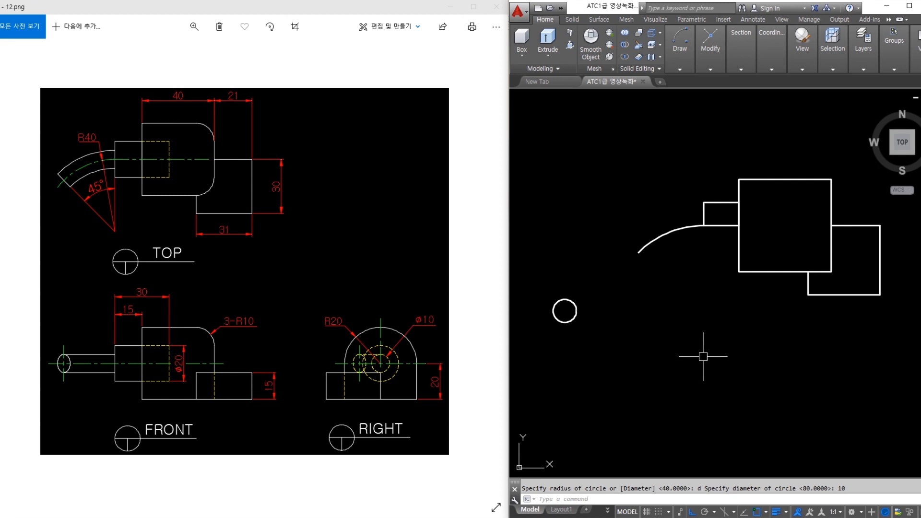
Orbit the model to an isometric-like 3D view and set the visual style to Conceptual
{"action": "middle_click_drag", "start_coordinate": [714, 351], "coordinate": [681, 262], "text": "shift"}
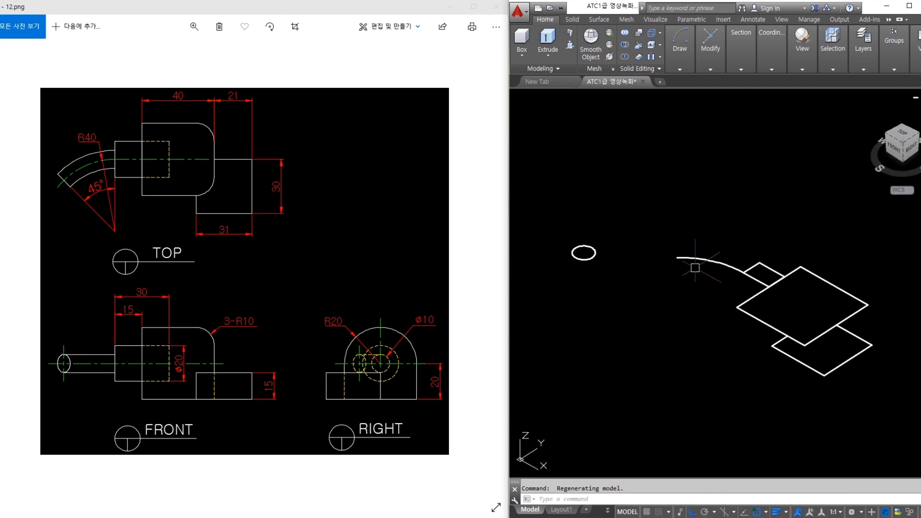
{"action": "left_click", "coordinate": [808, 63]}
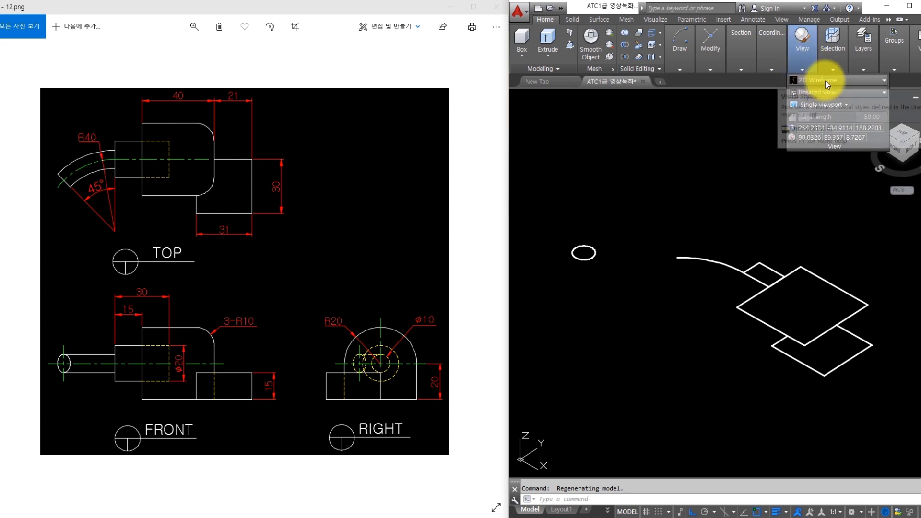
{"action": "left_click", "coordinate": [822, 80]}
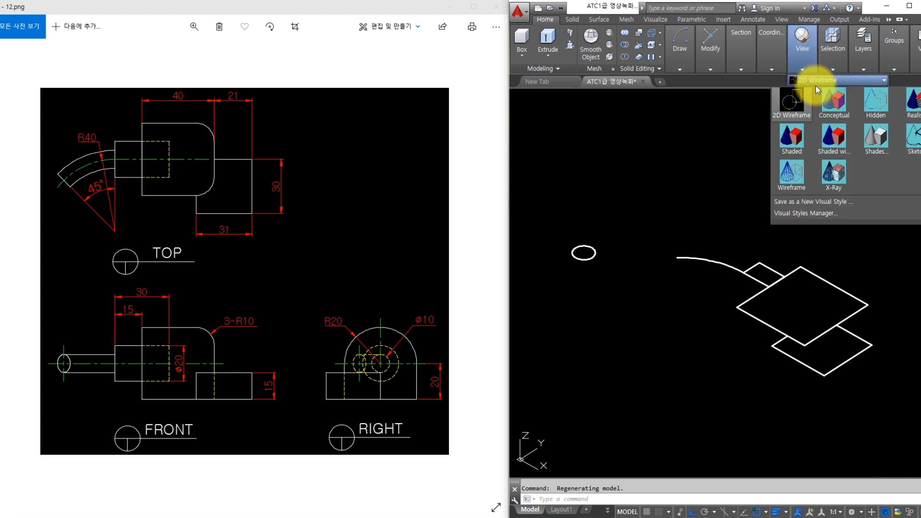
{"action": "left_click", "coordinate": [834, 103]}
{"action": "middle_click_drag", "start_coordinate": [801, 235], "coordinate": [783, 194]}
{"action": "key", "text": "Escape"}
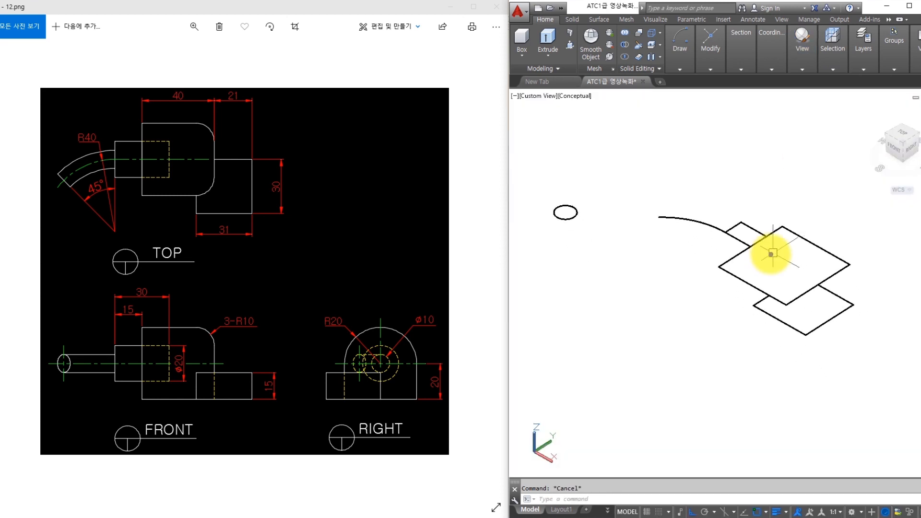
{"action": "mouse_move", "coordinate": [780, 249]}
{"action": "left_mouse_down"}
{"action": "mouse_move", "coordinate": [780, 237]}
{"action": "mouse_move", "coordinate": [767, 262]}
{"action": "mouse_move", "coordinate": [782, 273]}
{"action": "left_mouse_up"}
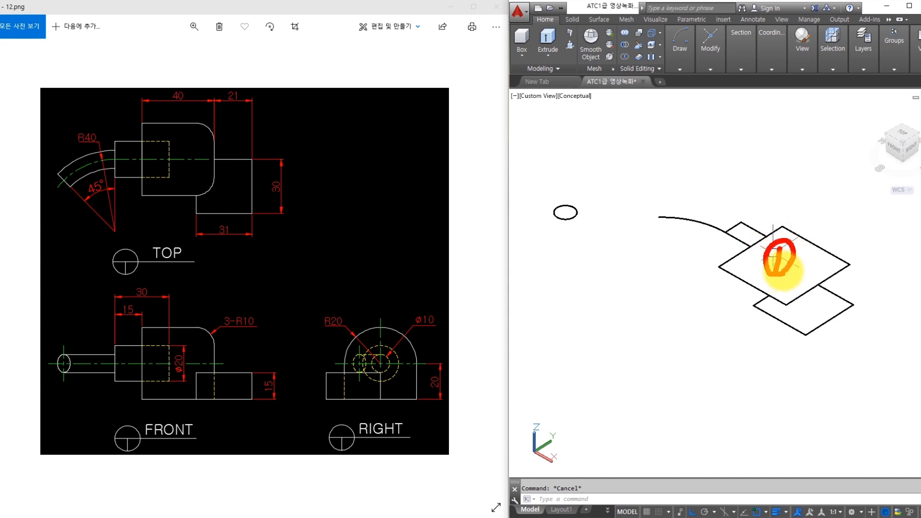
{"action": "middle_click_drag", "start_coordinate": [803, 238], "coordinate": [774, 228]}
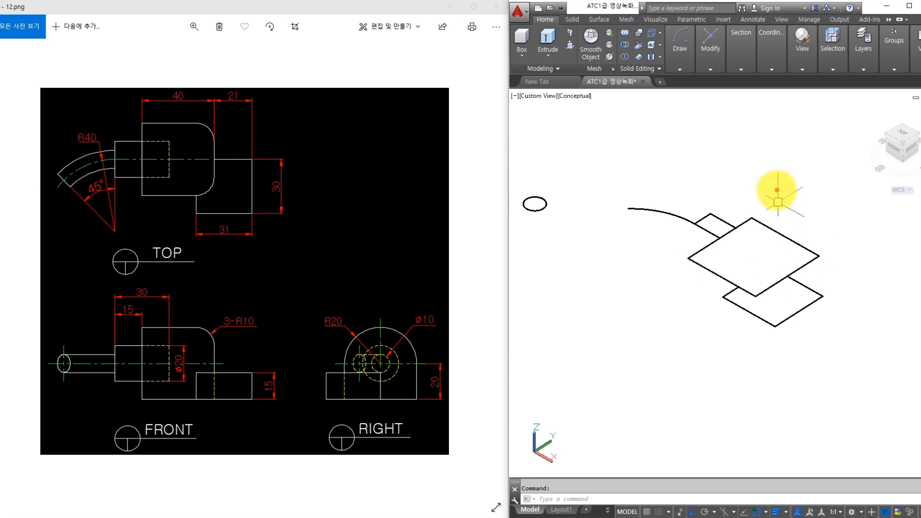
{"action": "mouse_move", "coordinate": [767, 173]}
{"action": "left_mouse_down"}
{"action": "mouse_move", "coordinate": [794, 172]}
{"action": "mouse_move", "coordinate": [765, 198]}
{"action": "mouse_move", "coordinate": [784, 197]}
{"action": "mouse_move", "coordinate": [782, 184]}
{"action": "left_mouse_up"}
{"action": "mouse_move", "coordinate": [801, 182]}
{"action": "left_mouse_down"}
{"action": "mouse_move", "coordinate": [796, 192]}
{"action": "mouse_move", "coordinate": [826, 184]}
{"action": "mouse_move", "coordinate": [835, 195]}
{"action": "left_mouse_up"}
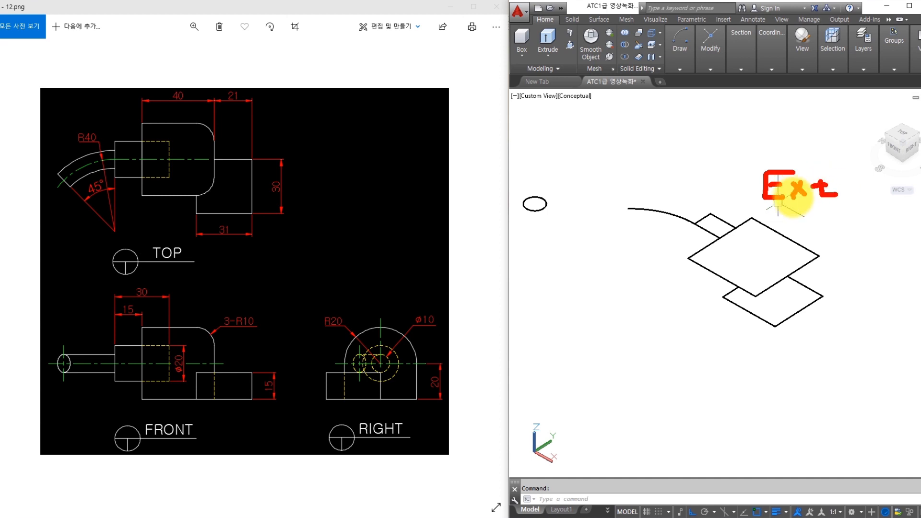
Work out the main body's height from the right view and extrude the large square outline to a height of 40
{"action": "left_click_drag", "start_coordinate": [379, 330], "coordinate": [379, 399]}
{"action": "left_click_drag", "start_coordinate": [380, 399], "coordinate": [383, 372], "text": "ctrl+shift"}
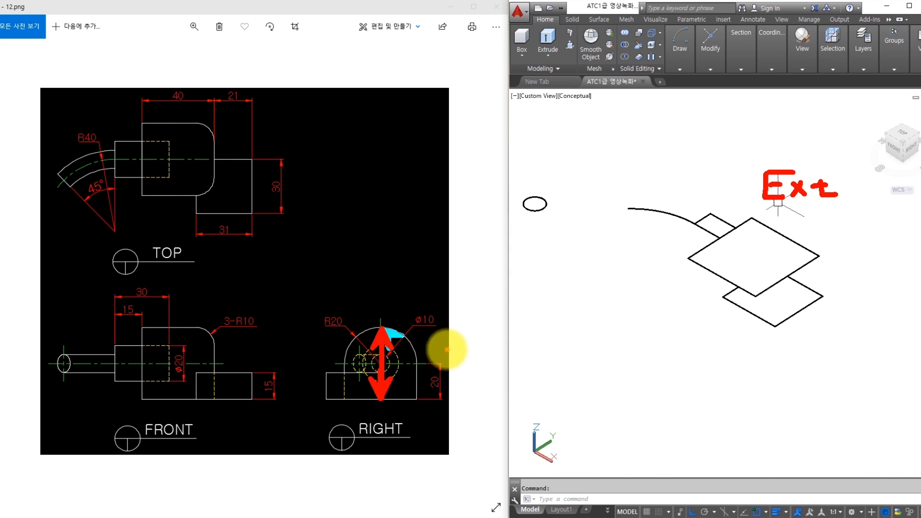
{"action": "mouse_move", "coordinate": [324, 332]}
{"action": "left_mouse_down"}
{"action": "mouse_move", "coordinate": [333, 332]}
{"action": "mouse_move", "coordinate": [323, 317]}
{"action": "mouse_move", "coordinate": [341, 333]}
{"action": "left_mouse_up"}
{"action": "mouse_move", "coordinate": [447, 363]}
{"action": "left_mouse_down"}
{"action": "mouse_move", "coordinate": [422, 376]}
{"action": "mouse_move", "coordinate": [494, 355]}
{"action": "left_mouse_up"}
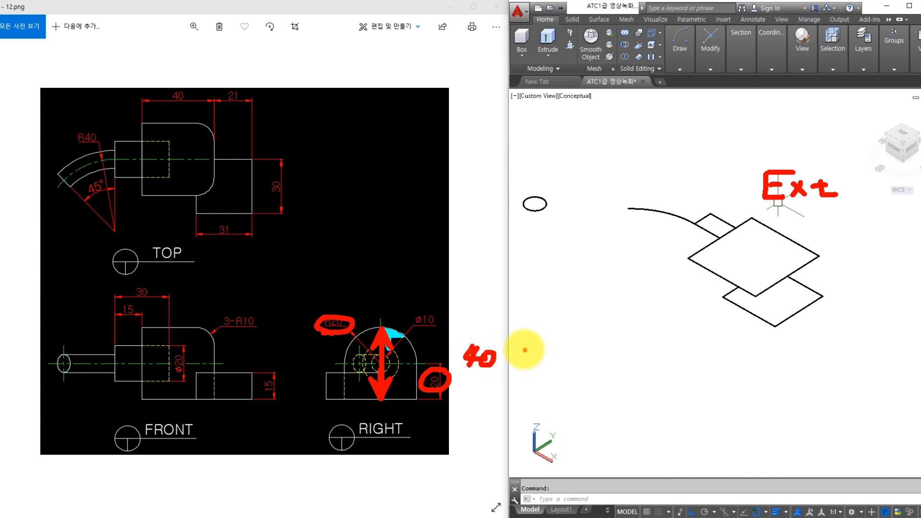
{"action": "key", "text": "Escape"}
{"action": "type", "text": "ext"}
{"action": "key", "text": "Return"}
{"action": "left_click", "coordinate": [779, 222]}
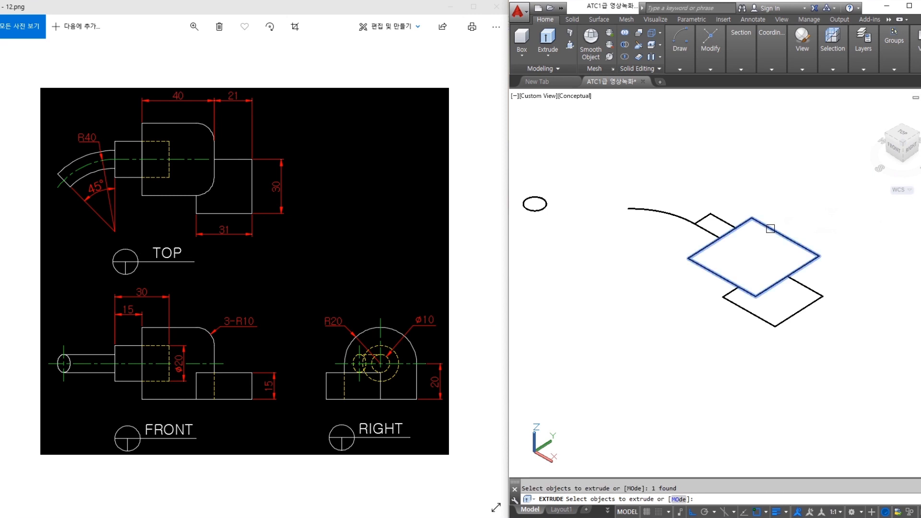
{"action": "key", "text": "Return"}
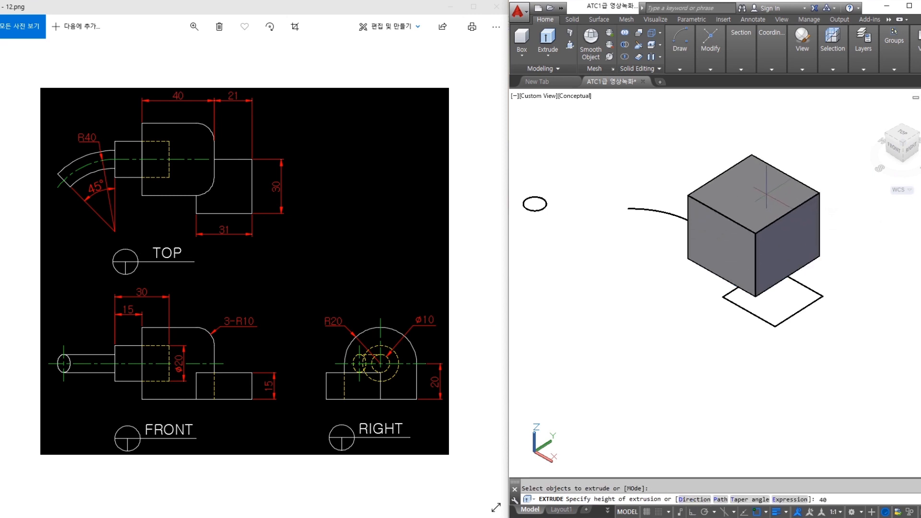
{"action": "key", "text": "Return"}
Fillet the block's two parallel top edges along its length with radius 20 to form a fully rounded top
{"action": "middle_click_drag", "start_coordinate": [832, 262], "coordinate": [832, 312]}
{"action": "scroll", "coordinate": [815, 282], "scroll_direction": "up", "scroll_amount": 2}
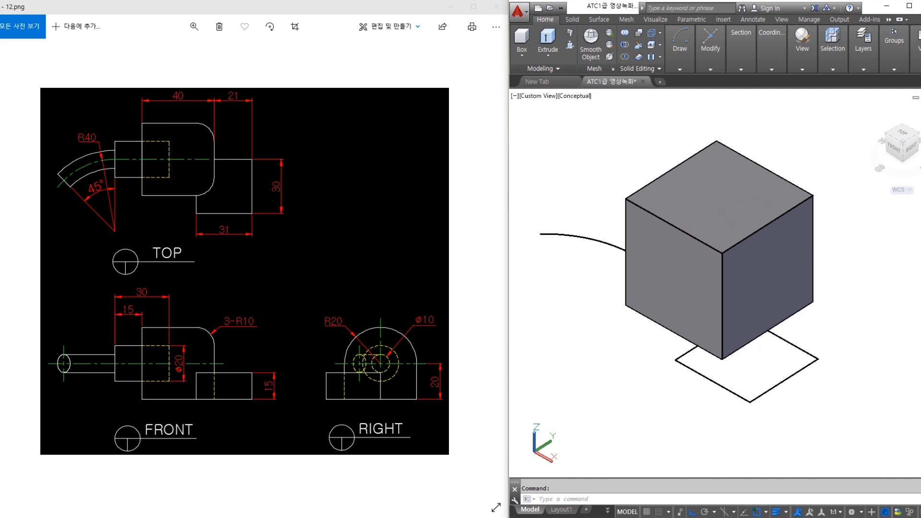
{"action": "mouse_move", "coordinate": [721, 303]}
{"action": "left_mouse_down"}
{"action": "mouse_move", "coordinate": [744, 241]}
{"action": "mouse_move", "coordinate": [814, 259]}
{"action": "mouse_move", "coordinate": [817, 279]}
{"action": "left_mouse_up"}
{"action": "mouse_move", "coordinate": [734, 260]}
{"action": "left_mouse_down", "text": "ctrl+shift"}
{"action": "mouse_move", "coordinate": [631, 254]}
{"action": "mouse_move", "coordinate": [629, 242]}
{"action": "mouse_move", "coordinate": [657, 230]}
{"action": "left_mouse_up", "text": "ctrl+shift"}
{"action": "mouse_move", "coordinate": [600, 221]}
{"action": "left_mouse_down"}
{"action": "mouse_move", "coordinate": [599, 247]}
{"action": "mouse_move", "coordinate": [603, 234]}
{"action": "mouse_move", "coordinate": [614, 245]}
{"action": "left_mouse_up"}
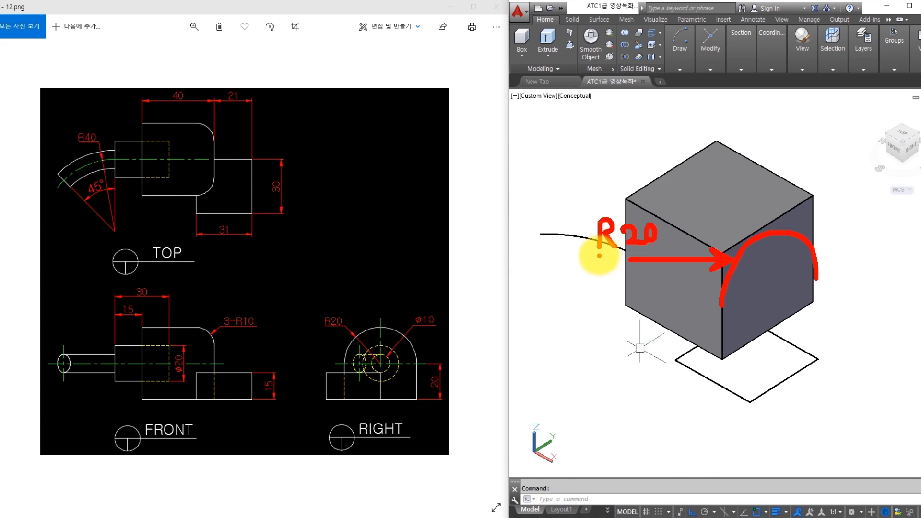
{"action": "key", "text": "Escape"}
{"action": "key", "text": "Return"}
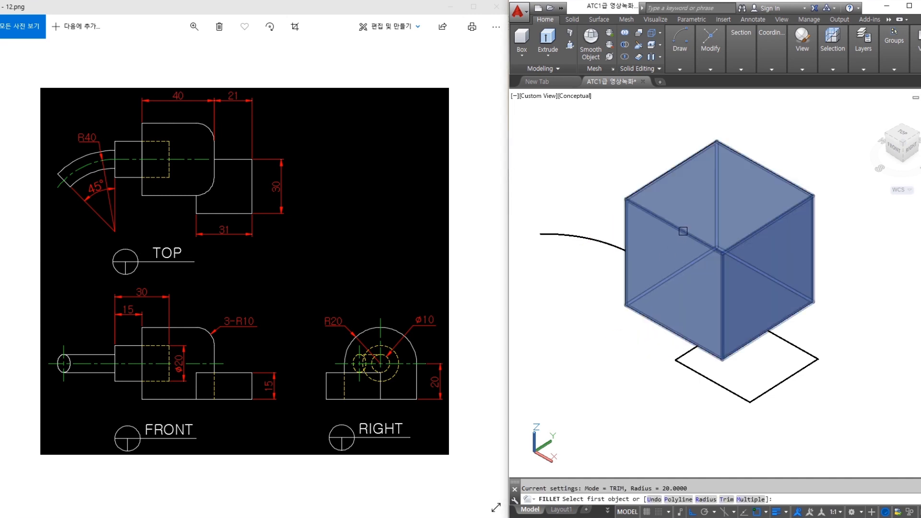
{"action": "left_click", "coordinate": [684, 231]}
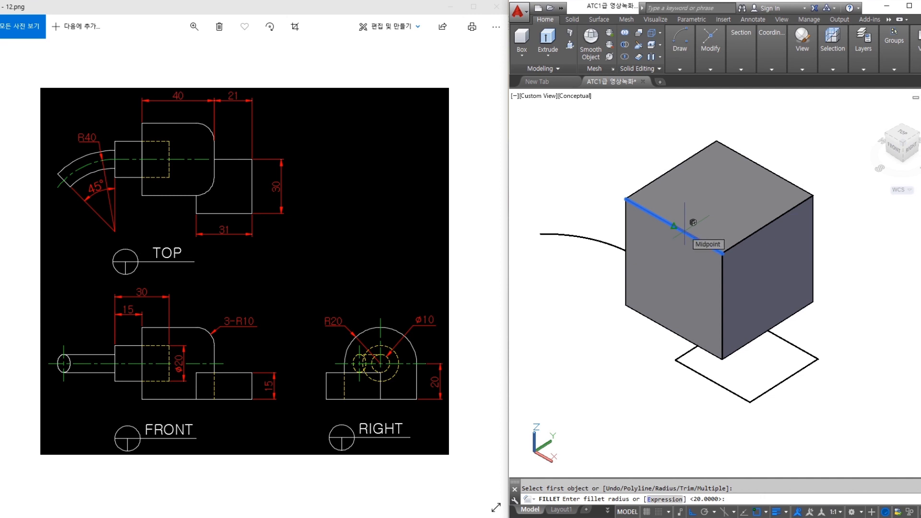
{"action": "key", "text": "Return"}
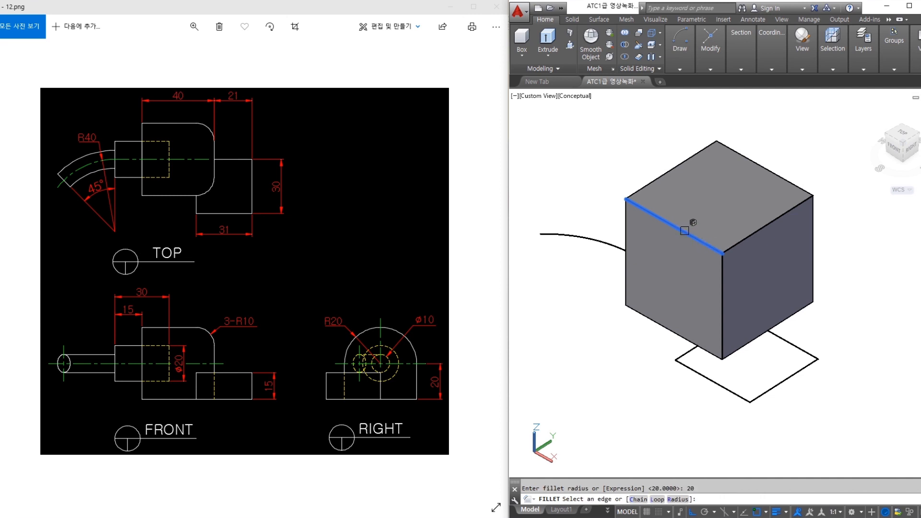
{"action": "left_click", "coordinate": [770, 168]}
{"action": "key", "text": "Return"}
Fillet the two vertical edges and the arched edge of the end face nearest the small rectangle with radius 10
{"action": "mouse_move", "coordinate": [880, 267]}
{"action": "middle_mouse_down"}
{"action": "mouse_move", "coordinate": [869, 243]}
{"action": "mouse_move", "coordinate": [852, 249]}
{"action": "mouse_move", "coordinate": [869, 263]}
{"action": "middle_mouse_up"}
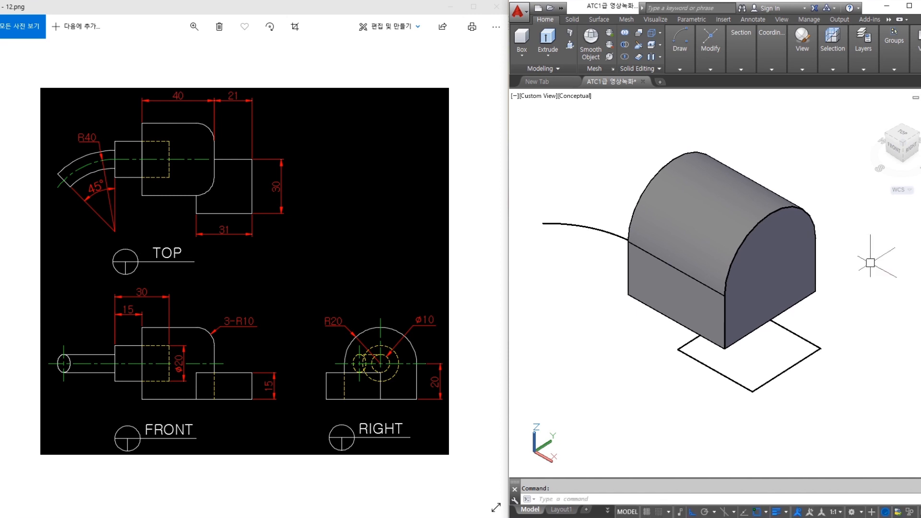
{"action": "left_click", "coordinate": [723, 325], "text": "ctrl"}
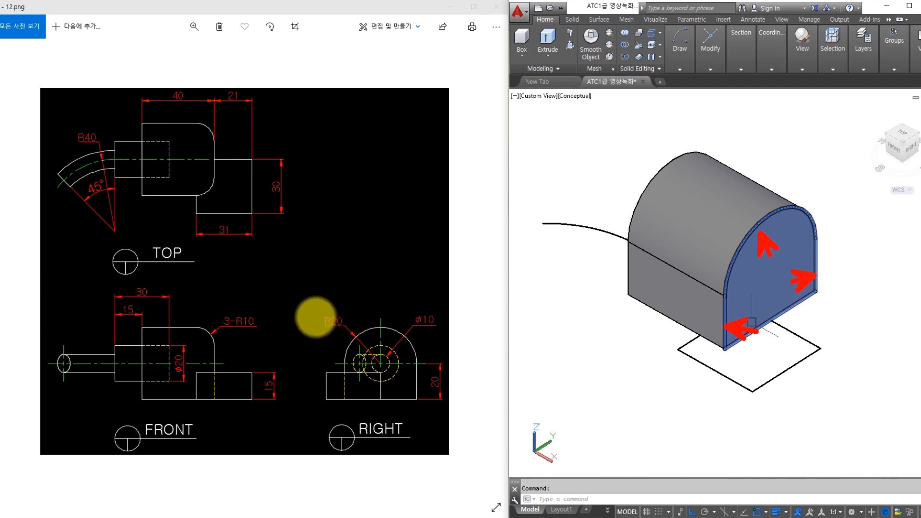
{"action": "mouse_move", "coordinate": [253, 313]}
{"action": "left_mouse_down"}
{"action": "mouse_move", "coordinate": [222, 318]}
{"action": "mouse_move", "coordinate": [257, 322]}
{"action": "left_mouse_up"}
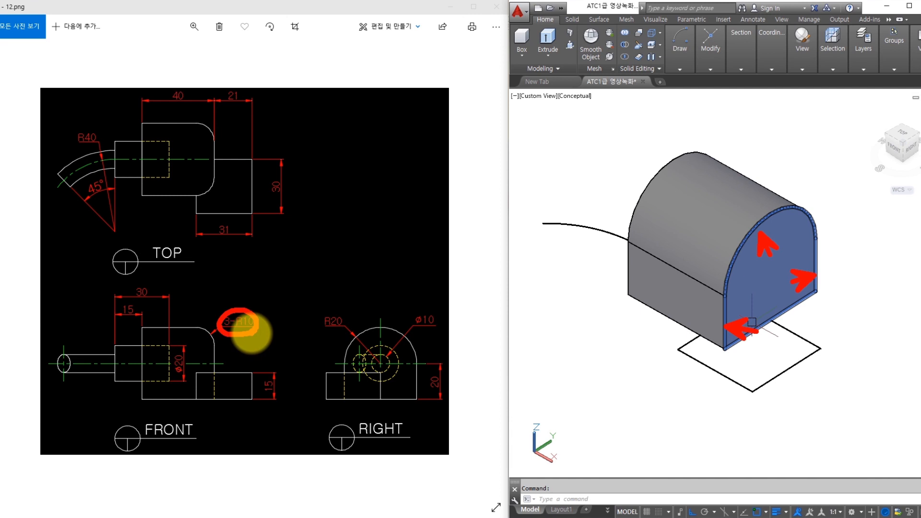
{"action": "key", "text": "Escape"}
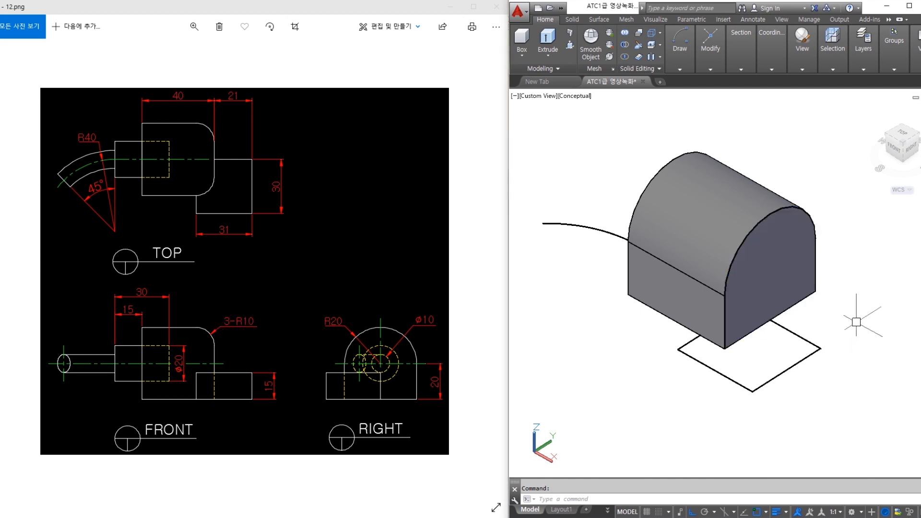
{"action": "key", "text": "Return"}
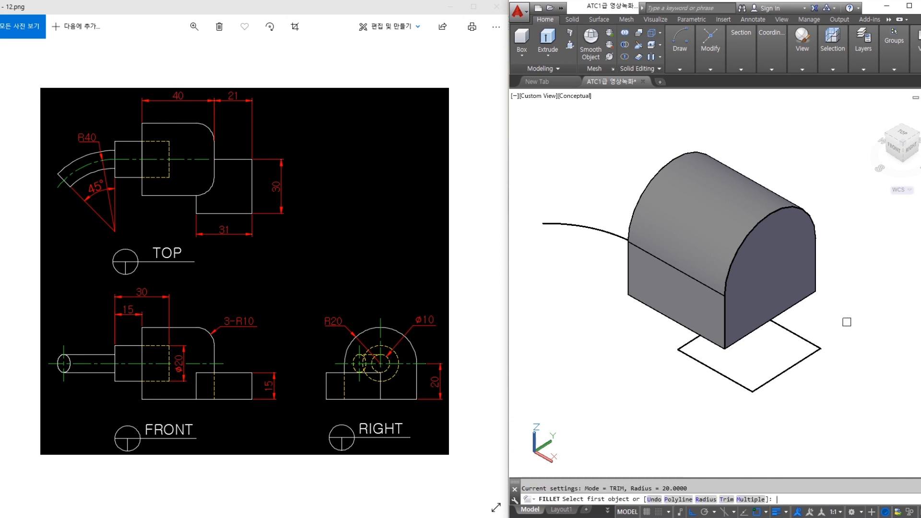
{"action": "left_click", "coordinate": [725, 319]}
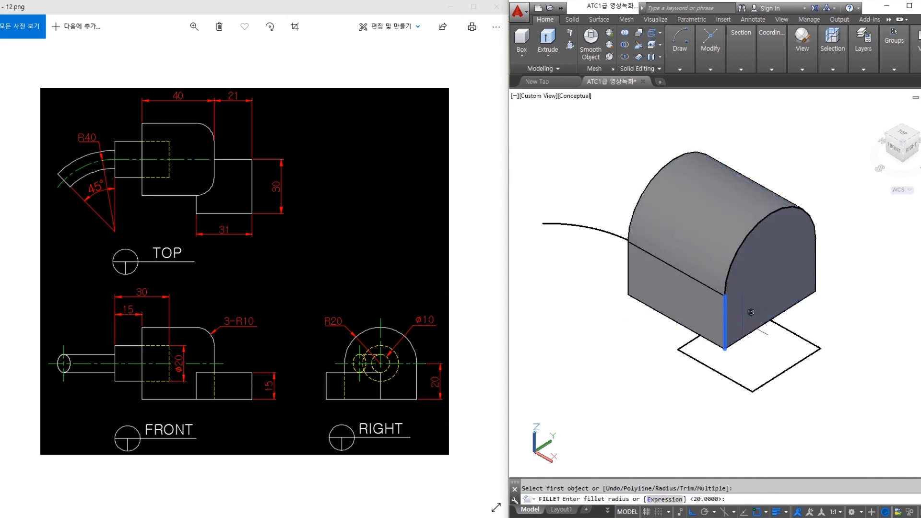
{"action": "key", "text": "Return"}
{"action": "left_click", "coordinate": [754, 231]}
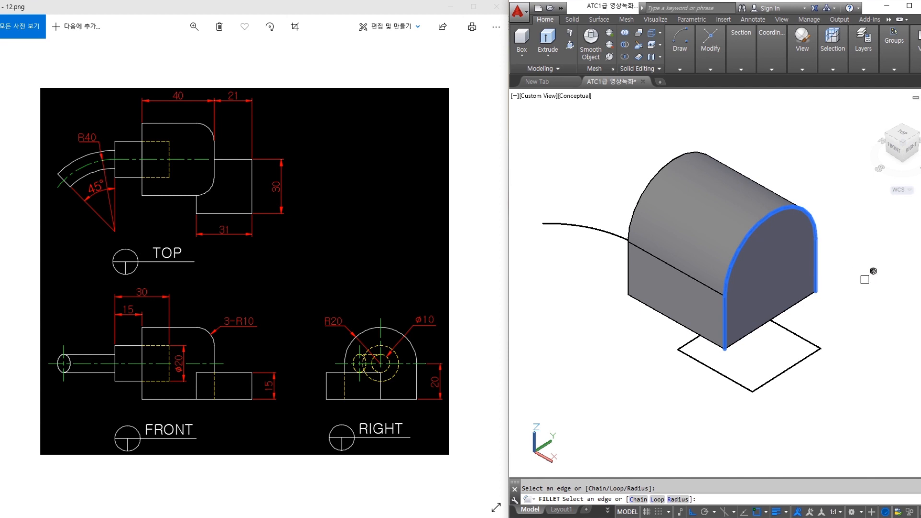
{"action": "key", "text": "Return"}
Presspull the bounded area of the base rectangle outside the rounded body up to a height of 15
{"action": "middle_click_drag", "start_coordinate": [857, 302], "coordinate": [871, 318], "text": "shift"}
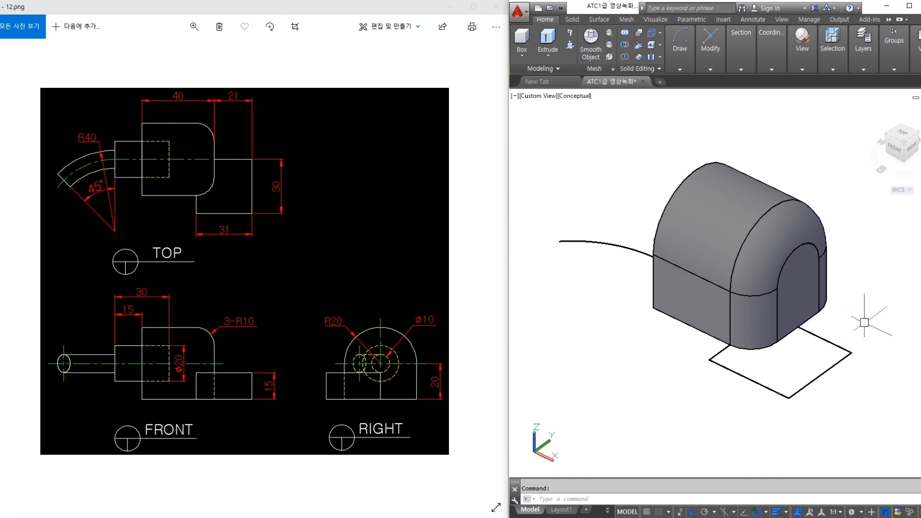
{"action": "left_click_drag", "start_coordinate": [758, 354], "coordinate": [822, 350]}
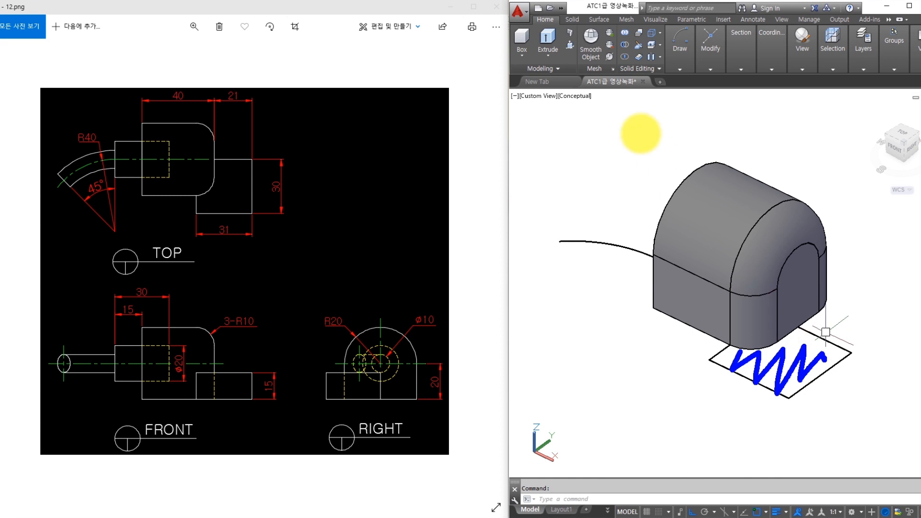
{"action": "left_click", "coordinate": [570, 45]}
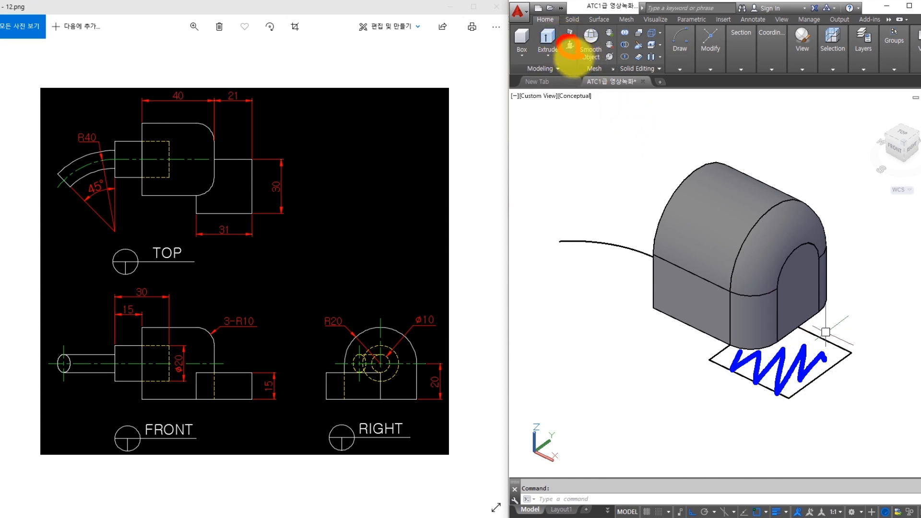
{"action": "key", "text": "Escape"}
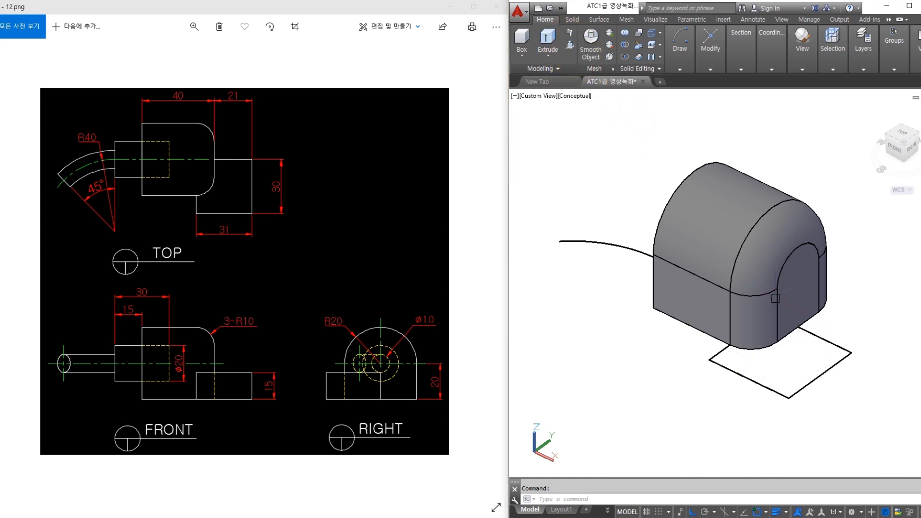
{"action": "left_click", "coordinate": [569, 47]}
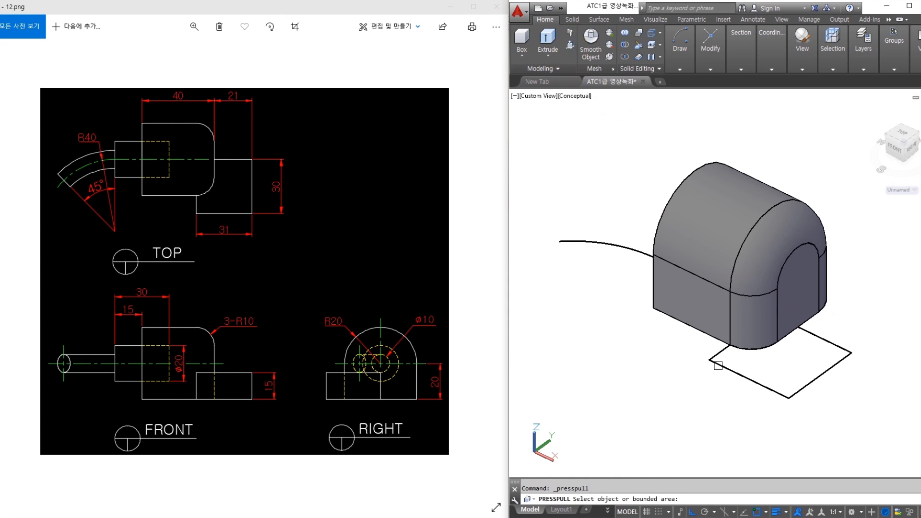
{"action": "key", "text": "Escape"}
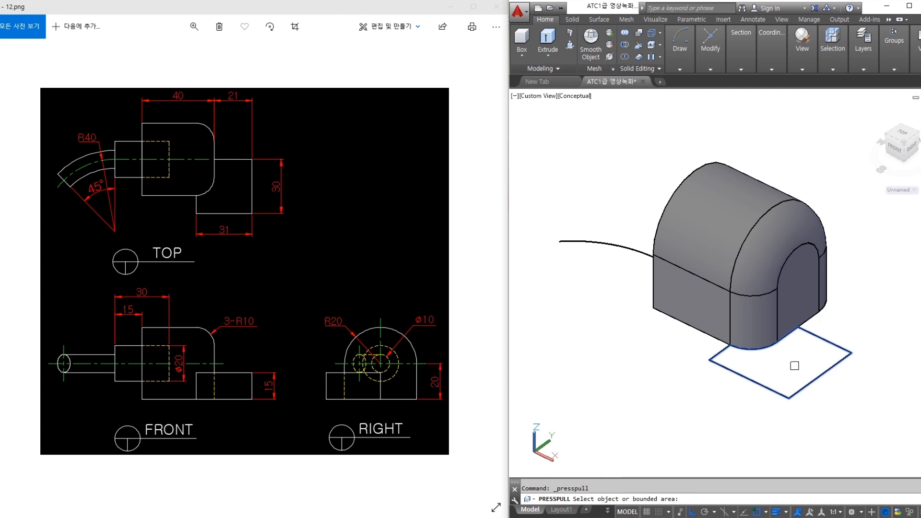
{"action": "left_click", "coordinate": [795, 365]}
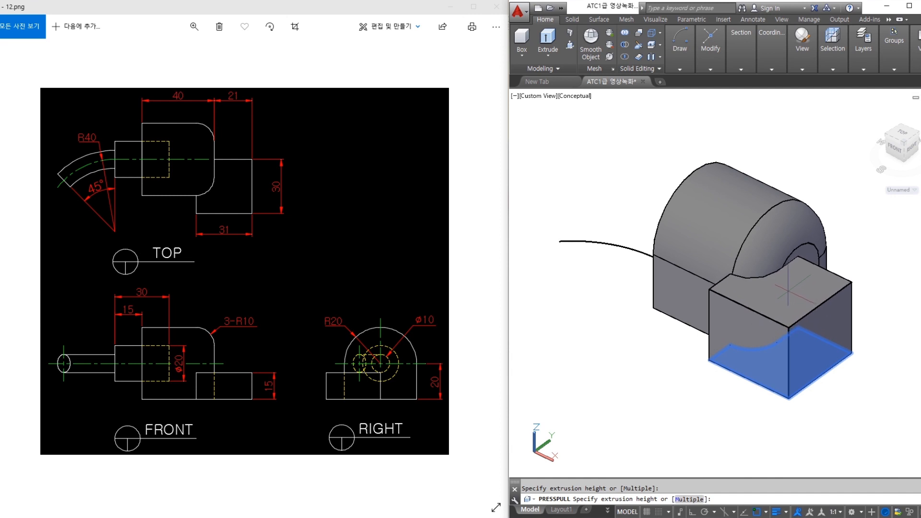
{"action": "type", "text": "15"}
{"action": "key", "text": "Return"}
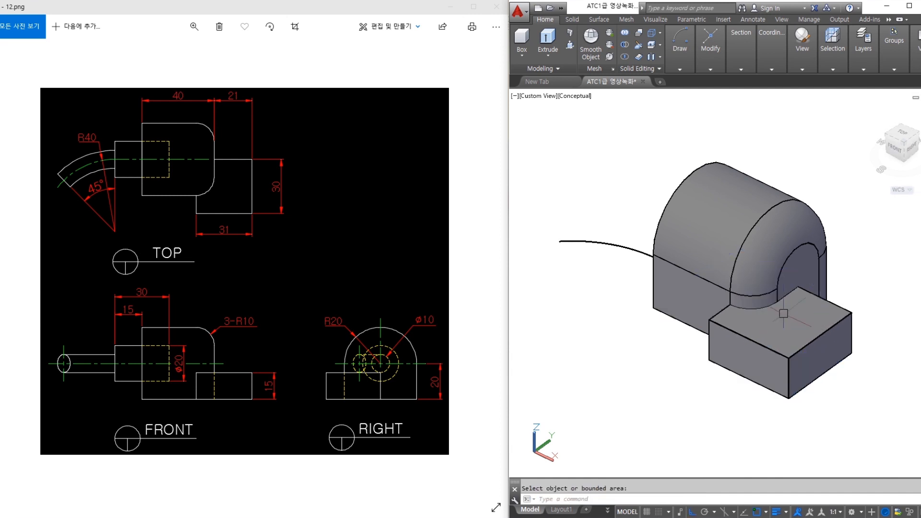
Move the cylinder's rectangular half-profile and the pipe path arc 20 straight up from the base plane
{"action": "middle_click_drag", "start_coordinate": [676, 394], "coordinate": [782, 383], "text": "shift"}
{"action": "key", "text": "Escape"}
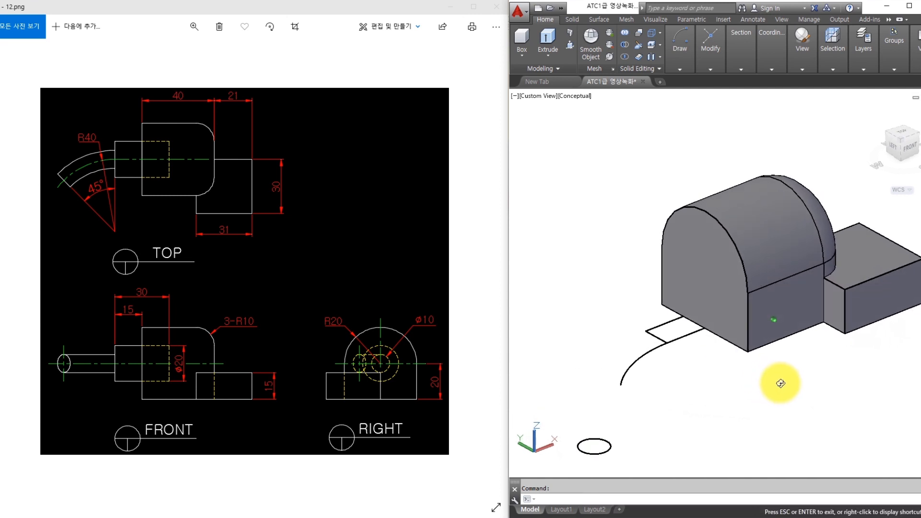
{"action": "middle_click_drag", "start_coordinate": [691, 373], "coordinate": [718, 339]}
{"action": "mouse_move", "coordinate": [717, 337]}
{"action": "left_mouse_down"}
{"action": "mouse_move", "coordinate": [631, 354]}
{"action": "mouse_move", "coordinate": [662, 288]}
{"action": "mouse_move", "coordinate": [736, 308]}
{"action": "mouse_move", "coordinate": [715, 337]}
{"action": "left_mouse_up"}
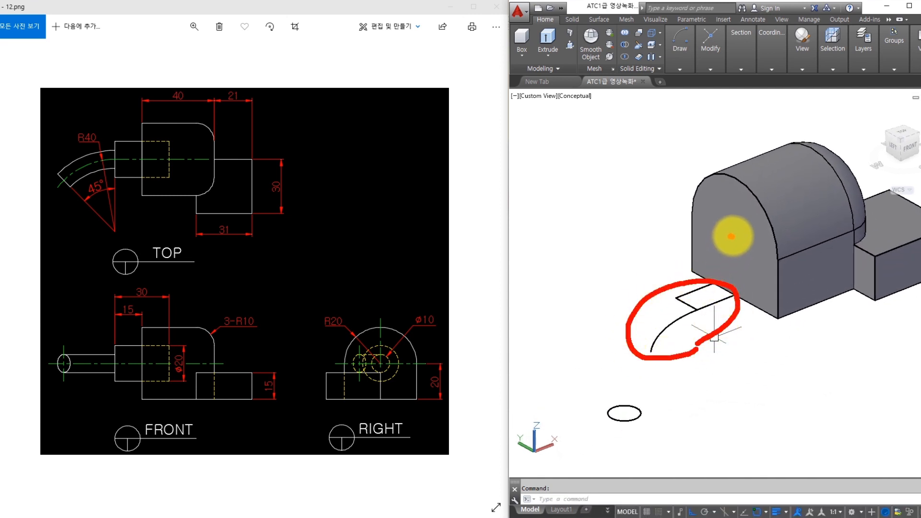
{"action": "left_click_drag", "start_coordinate": [733, 236], "coordinate": [734, 310]}
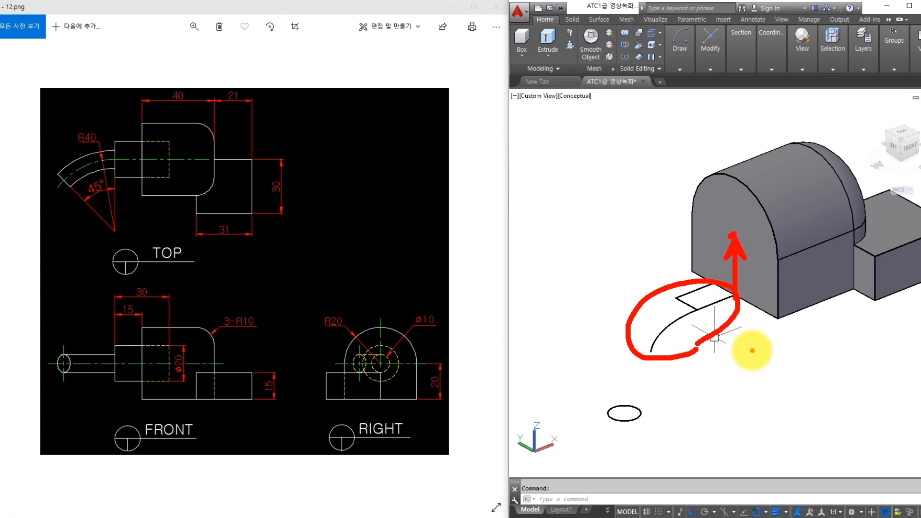
{"action": "mouse_move", "coordinate": [455, 383]}
{"action": "left_mouse_down"}
{"action": "mouse_move", "coordinate": [445, 395]}
{"action": "mouse_move", "coordinate": [434, 370]}
{"action": "mouse_move", "coordinate": [480, 394]}
{"action": "left_mouse_up"}
{"action": "key", "text": "Escape"}
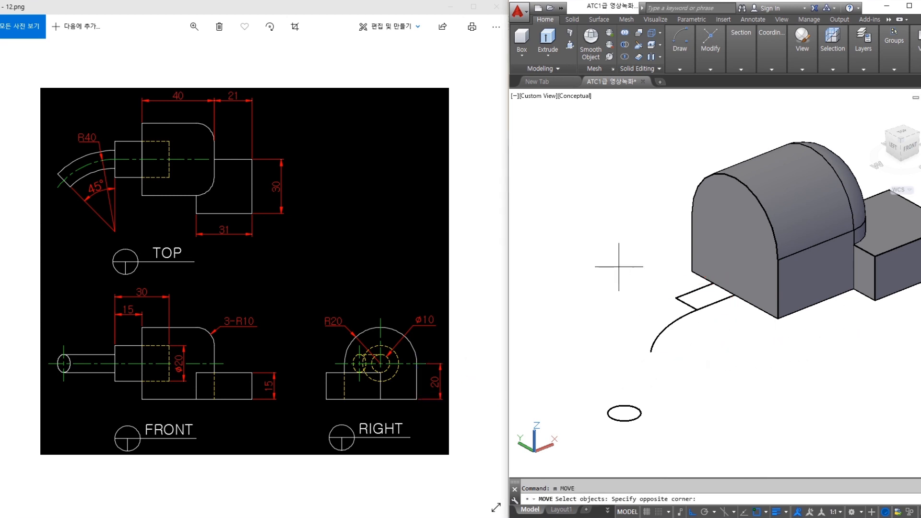
{"action": "left_click", "coordinate": [619, 266]}
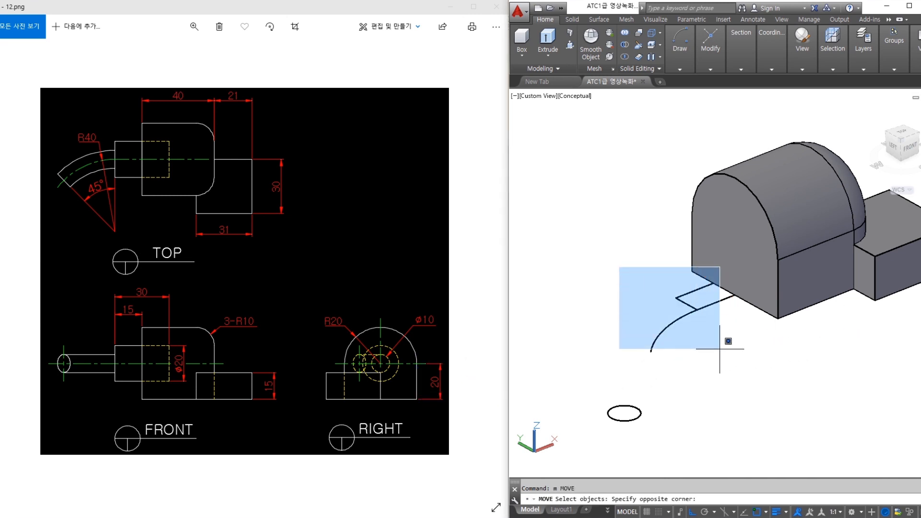
{"action": "left_click", "coordinate": [749, 368]}
{"action": "key", "text": "Return"}
{"action": "left_click", "coordinate": [730, 372]}
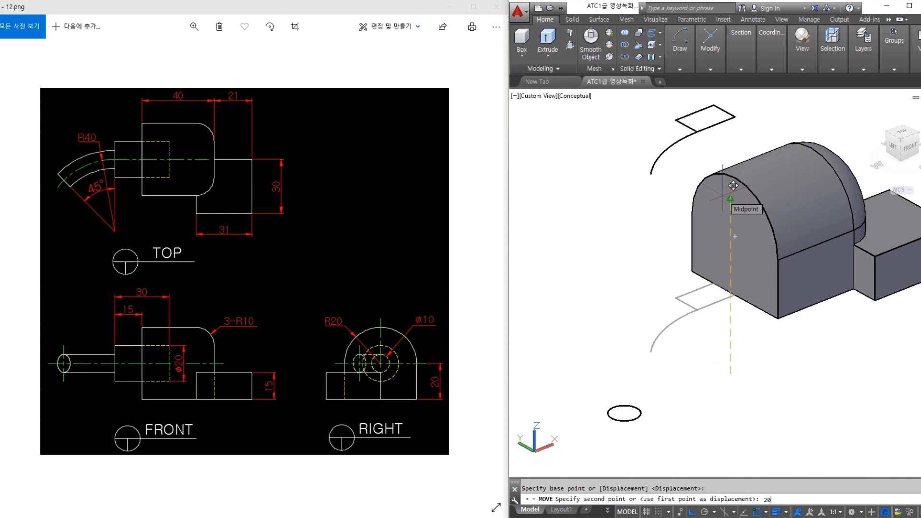
{"action": "key", "text": "Return"}
{"action": "mouse_move", "coordinate": [715, 334]}
{"action": "middle_mouse_down", "text": "shift"}
{"action": "mouse_move", "coordinate": [712, 366]}
{"action": "mouse_move", "coordinate": [711, 352]}
{"action": "middle_mouse_up", "text": "shift"}
{"action": "mouse_move", "coordinate": [669, 264]}
{"action": "left_mouse_down"}
{"action": "mouse_move", "coordinate": [681, 272]}
{"action": "mouse_move", "coordinate": [669, 263]}
{"action": "left_mouse_up"}
{"action": "mouse_move", "coordinate": [619, 223]}
{"action": "left_mouse_down"}
{"action": "mouse_move", "coordinate": [620, 239]}
{"action": "mouse_move", "coordinate": [636, 229]}
{"action": "mouse_move", "coordinate": [656, 239]}
{"action": "left_mouse_up"}
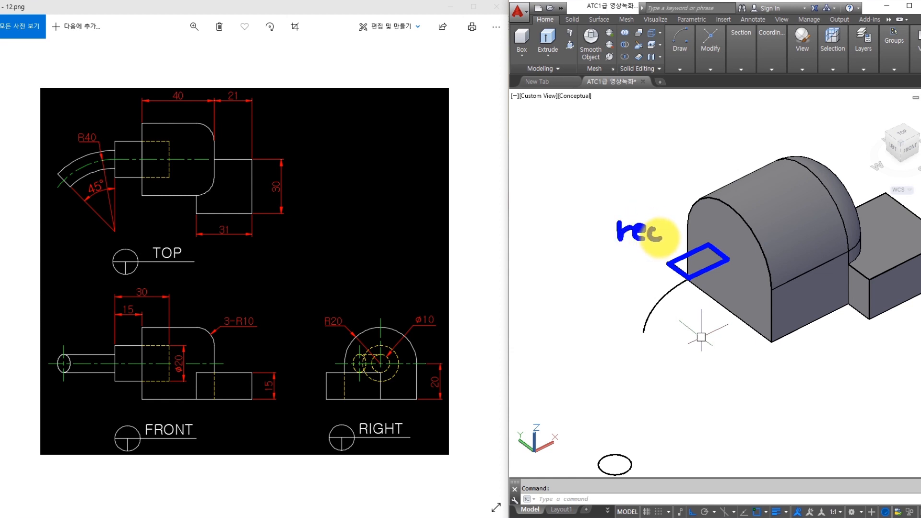
{"action": "mouse_move", "coordinate": [658, 219]}
{"action": "left_mouse_down"}
{"action": "mouse_move", "coordinate": [623, 240]}
{"action": "mouse_move", "coordinate": [614, 284]}
{"action": "mouse_move", "coordinate": [631, 269]}
{"action": "mouse_move", "coordinate": [654, 284]}
{"action": "mouse_move", "coordinate": [666, 270]}
{"action": "mouse_move", "coordinate": [695, 301]}
{"action": "mouse_move", "coordinate": [711, 289]}
{"action": "left_mouse_up"}
{"action": "key", "text": "Escape"}
{"action": "type", "text": "rev"}
{"action": "key", "text": "Return"}
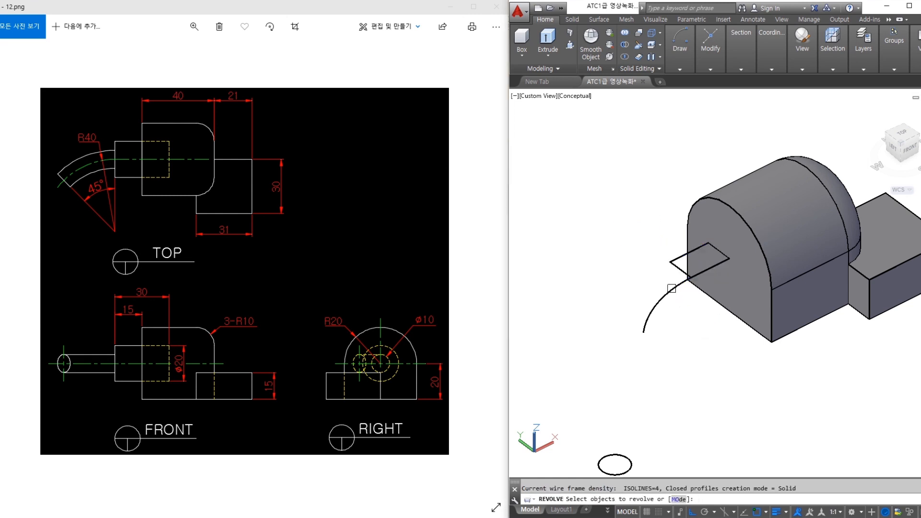
{"action": "left_click", "coordinate": [673, 269]}
{"action": "scroll", "coordinate": [674, 267], "scroll_direction": "up", "scroll_amount": 1}
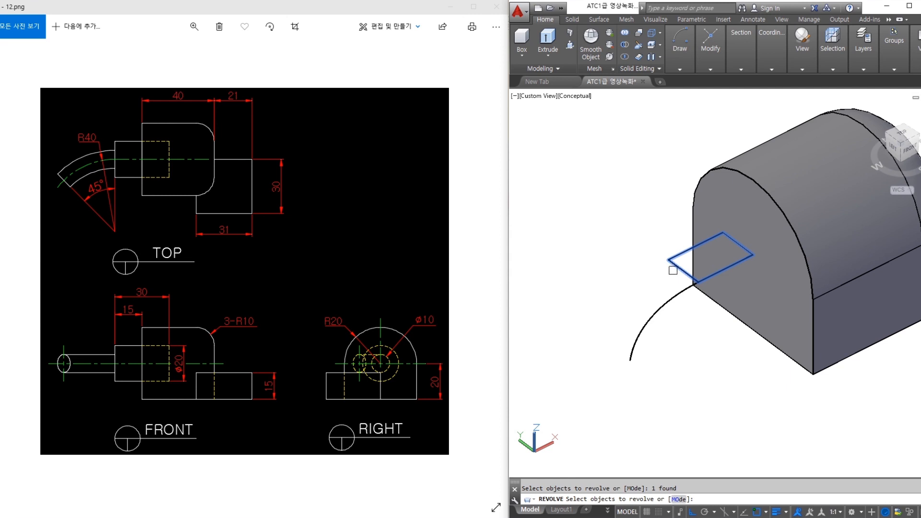
{"action": "key", "text": "Return"}
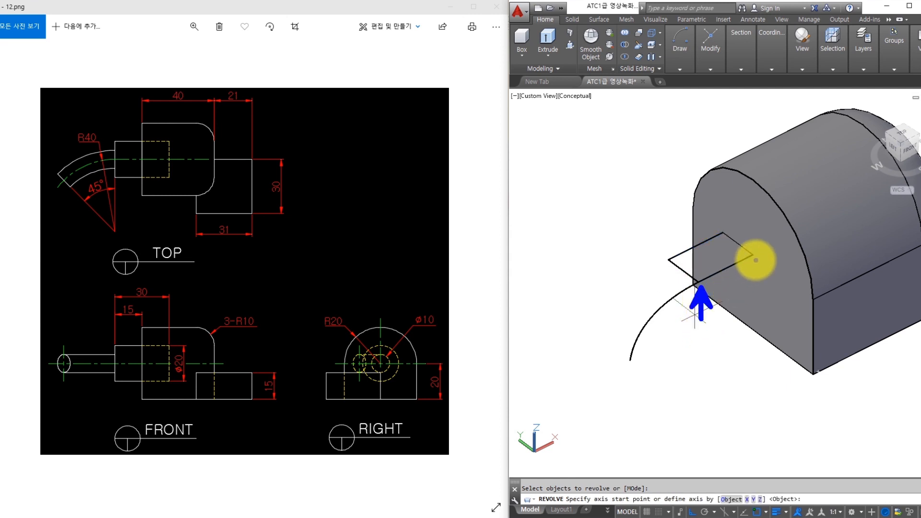
{"action": "left_click_drag", "start_coordinate": [757, 260], "coordinate": [758, 294], "text": "ctrl+shift"}
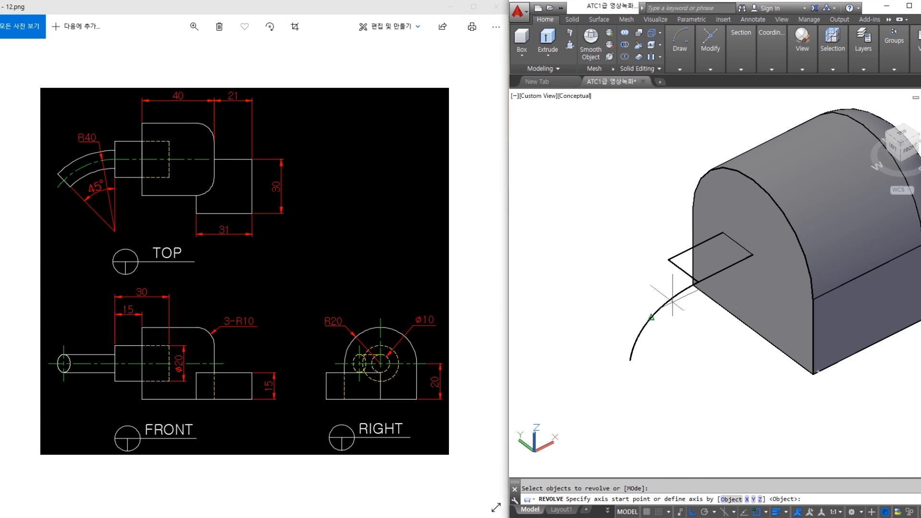
{"action": "left_click", "coordinate": [698, 282]}
{"action": "left_click", "coordinate": [749, 258]}
{"action": "key", "text": "Return"}
{"action": "key", "text": "Escape"}
{"action": "key", "text": "Return"}
{"action": "left_click", "coordinate": [693, 276]}
{"action": "key", "text": "Return"}
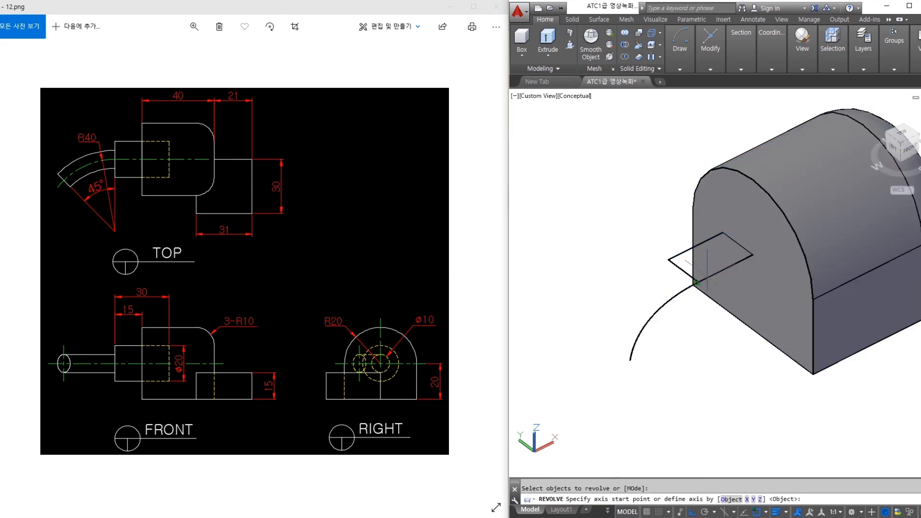
{"action": "left_click", "coordinate": [696, 282]}
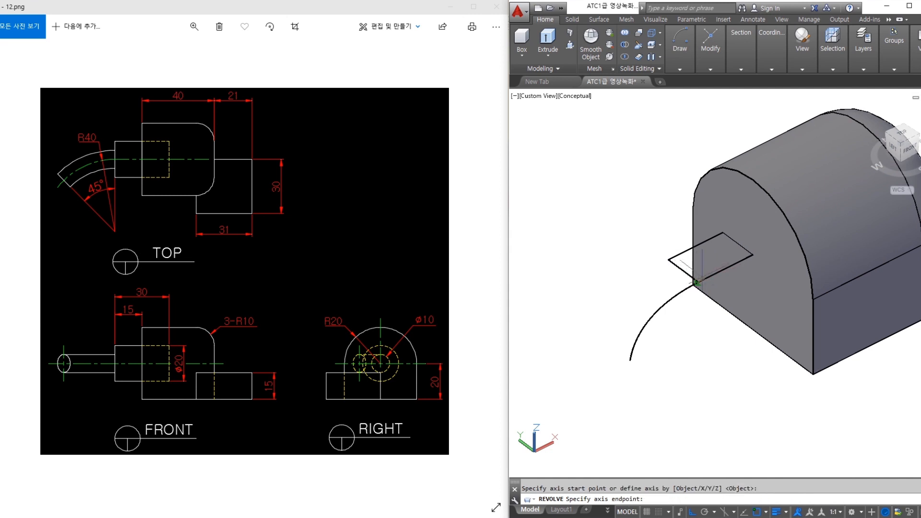
{"action": "left_click", "coordinate": [754, 255]}
{"action": "key", "text": "Return"}
{"action": "key", "text": "Escape"}
Revolve the rectangular half-profile a full 360 degrees about its long edge that starts at the pipe path's end, forming the cylinder
{"action": "type", "text": "rev"}
{"action": "key", "text": "Return"}
{"action": "left_click", "coordinate": [681, 272]}
{"action": "key", "text": "Return"}
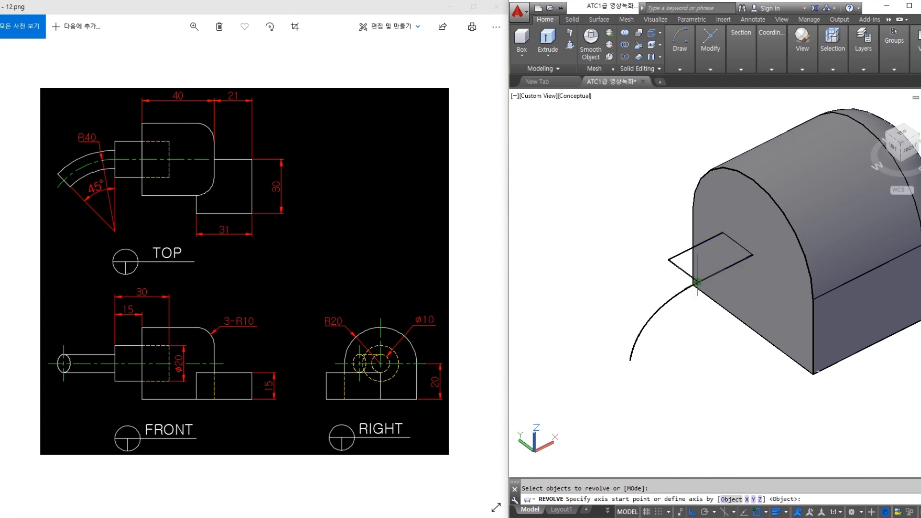
{"action": "left_click", "coordinate": [697, 283]}
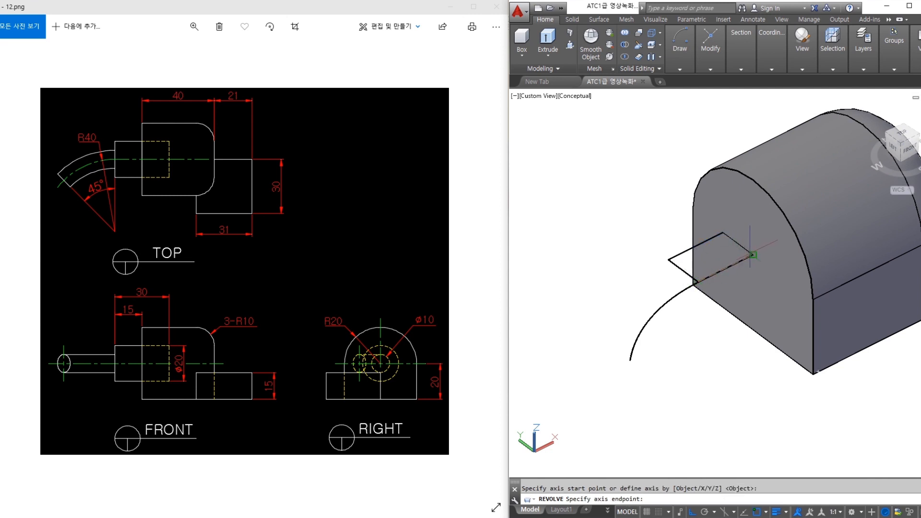
{"action": "left_click", "coordinate": [753, 255]}
{"action": "key", "text": "Return"}
{"action": "middle_click_drag", "start_coordinate": [743, 378], "coordinate": [738, 358]}
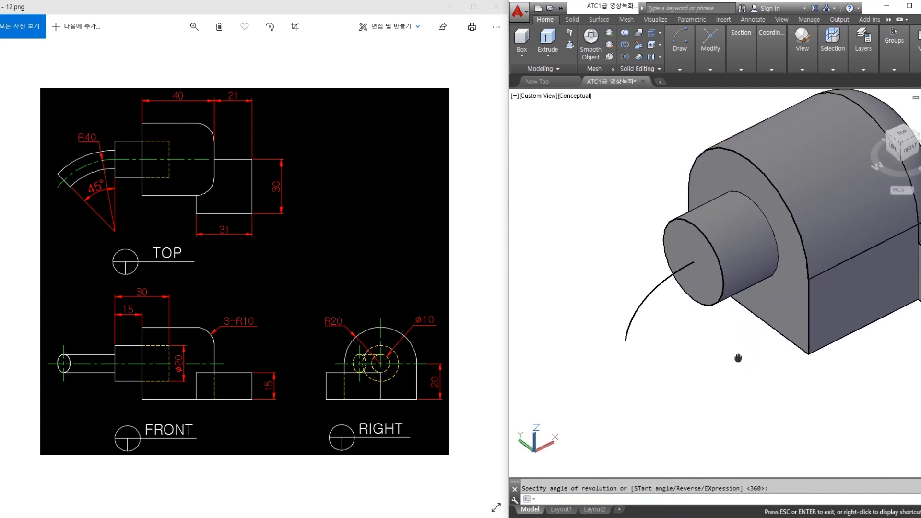
{"action": "scroll", "coordinate": [738, 358], "scroll_direction": "down", "scroll_amount": 3}
{"action": "key", "text": "Escape"}
{"action": "middle_click_drag", "start_coordinate": [698, 307], "coordinate": [716, 303]}
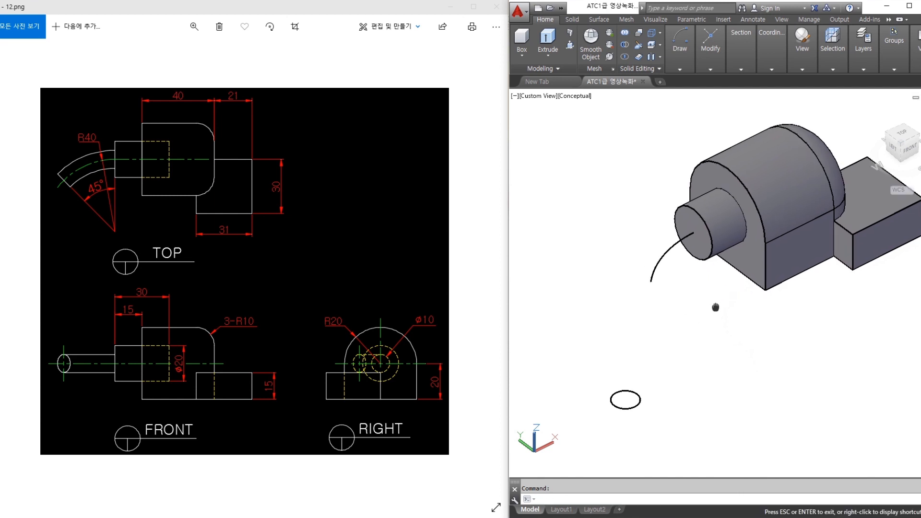
{"action": "type", "text": "sw"}
{"action": "key", "text": "Return"}
{"action": "key", "text": "Escape"}
{"action": "middle_click_drag", "start_coordinate": [706, 302], "coordinate": [725, 298]}
{"action": "key", "text": "ctrl+2"}
{"action": "mouse_move", "coordinate": [568, 229]}
{"action": "left_mouse_down"}
{"action": "mouse_move", "coordinate": [560, 252]}
{"action": "mouse_move", "coordinate": [617, 232]}
{"action": "mouse_move", "coordinate": [640, 242]}
{"action": "mouse_move", "coordinate": [622, 236]}
{"action": "mouse_move", "coordinate": [615, 258]}
{"action": "left_mouse_up"}
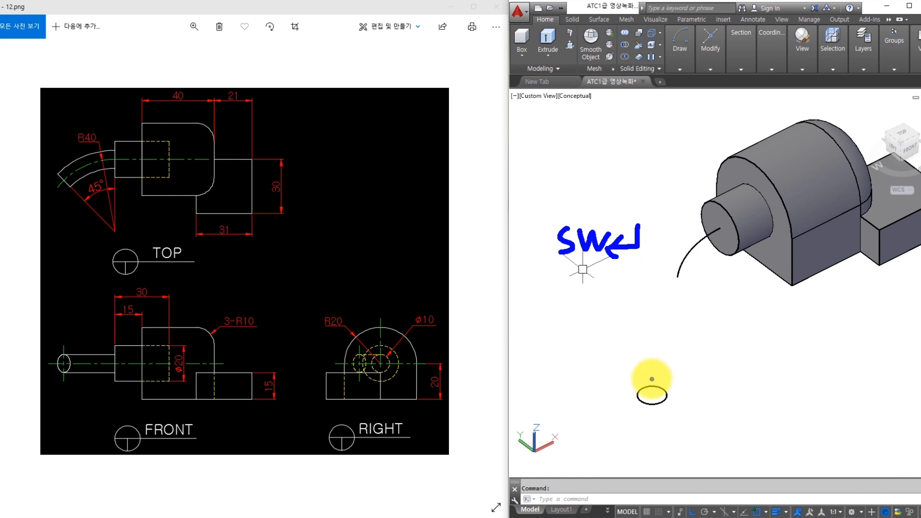
{"action": "mouse_move", "coordinate": [652, 379]}
{"action": "left_mouse_down"}
{"action": "mouse_move", "coordinate": [618, 350]}
{"action": "mouse_move", "coordinate": [611, 325]}
{"action": "mouse_move", "coordinate": [623, 307]}
{"action": "mouse_move", "coordinate": [613, 328]}
{"action": "left_mouse_up"}
{"action": "left_click_drag", "start_coordinate": [652, 300], "coordinate": [637, 325]}
{"action": "left_click_drag", "start_coordinate": [643, 315], "coordinate": [643, 335]}
{"action": "mouse_move", "coordinate": [689, 254]}
{"action": "left_mouse_down", "text": "ctrl+shift"}
{"action": "mouse_move", "coordinate": [756, 317]}
{"action": "mouse_move", "coordinate": [724, 304]}
{"action": "mouse_move", "coordinate": [740, 325]}
{"action": "left_mouse_up", "text": "ctrl+shift"}
{"action": "key", "text": "Escape"}
Sweep the separate circle along the pipe path arc to form the curved pipe
{"action": "type", "text": "sw"}
{"action": "key", "text": "Return"}
{"action": "left_click", "coordinate": [658, 385]}
{"action": "key", "text": "Return"}
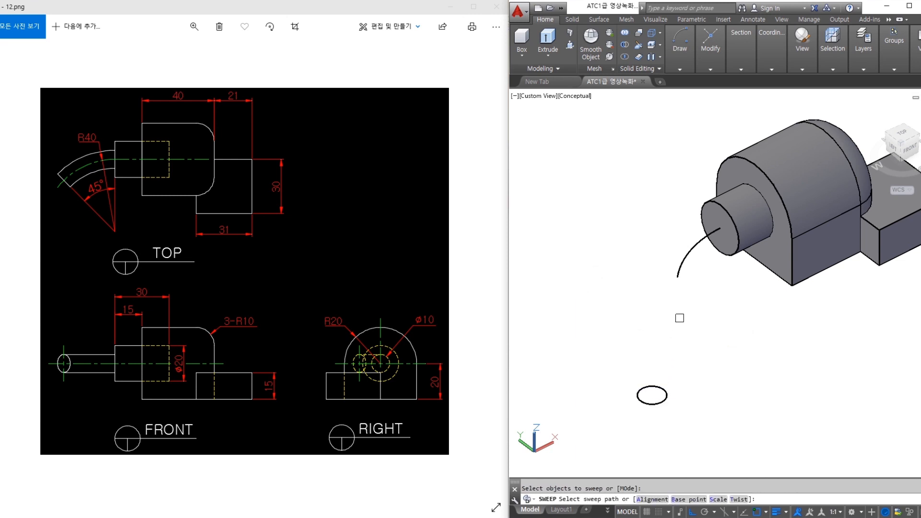
{"action": "left_click", "coordinate": [687, 259]}
Union the rounded block, small base box, cylinder and curved pipe into one solid
{"action": "middle_click_drag", "start_coordinate": [724, 214], "coordinate": [690, 368], "text": "shift"}
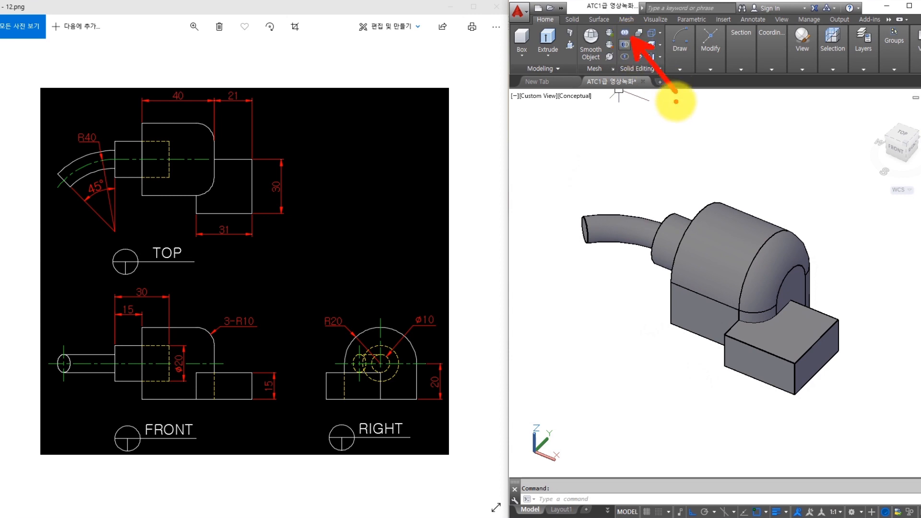
{"action": "left_click", "coordinate": [627, 33]}
{"action": "left_click", "coordinate": [836, 168]}
{"action": "left_click", "coordinate": [596, 362]}
{"action": "key", "text": "Return"}
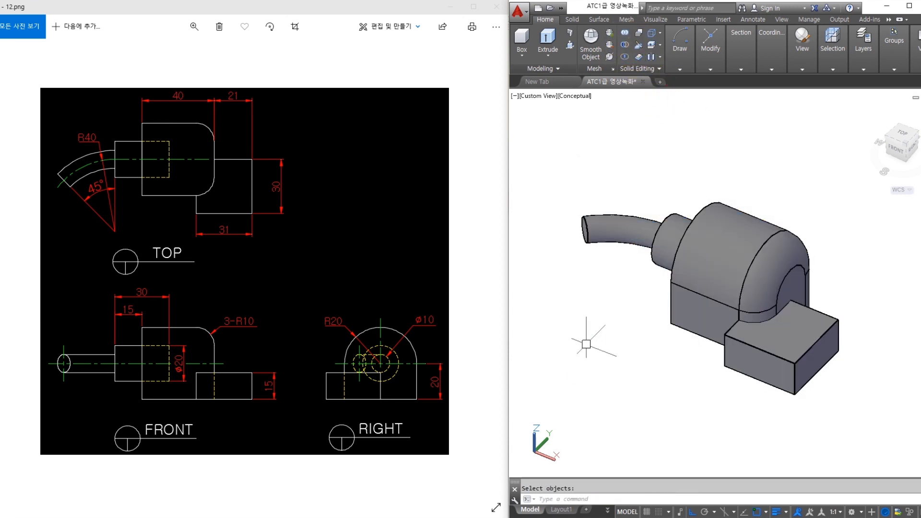
Switch to the photo viewer, show the next reference image 12-1.png, and orbit the model to a matching view direction
{"action": "left_click", "coordinate": [460, 311]}
{"action": "key", "text": "Right"}
{"action": "middle_click_drag", "start_coordinate": [654, 333], "coordinate": [801, 266], "text": "shift"}
{"action": "middle_click_drag", "start_coordinate": [801, 266], "coordinate": [797, 255], "text": "shift"}
{"action": "left_click", "coordinate": [789, 137]}
{"action": "key", "text": "Escape"}
Set the model's visual style to 2D Wireframe
{"action": "left_click", "coordinate": [799, 71]}
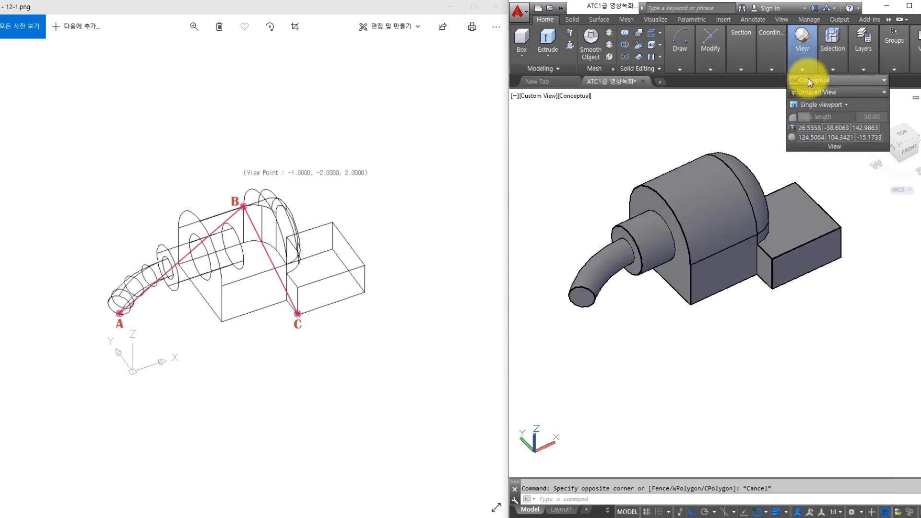
{"action": "left_click", "coordinate": [793, 82]}
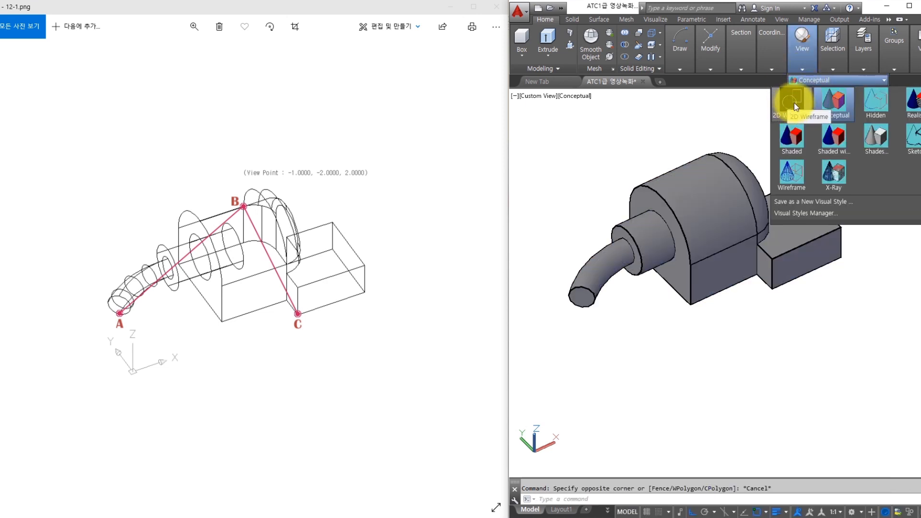
{"action": "left_click", "coordinate": [793, 102]}
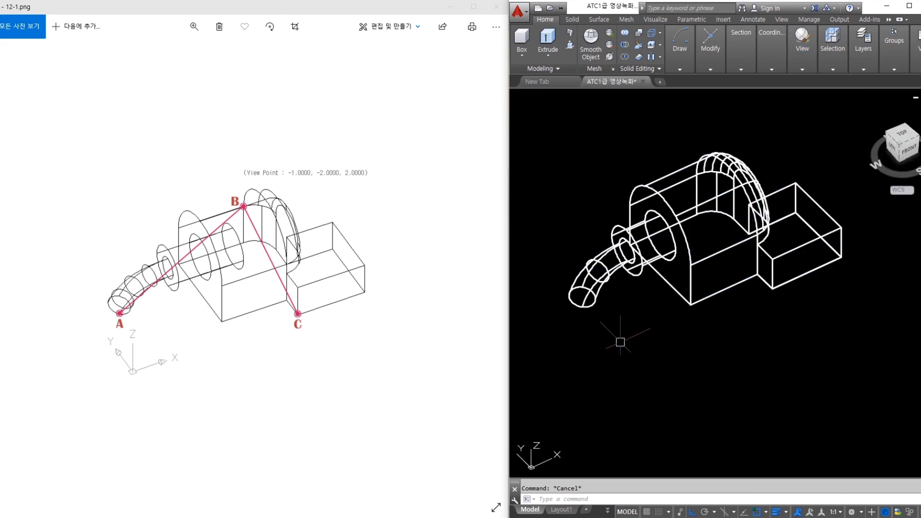
Draw a 3D polyline through reference points A at the pipe's end, B on the block's rear arch, and C at the small box's lower corner
{"action": "type", "text": "3p"}
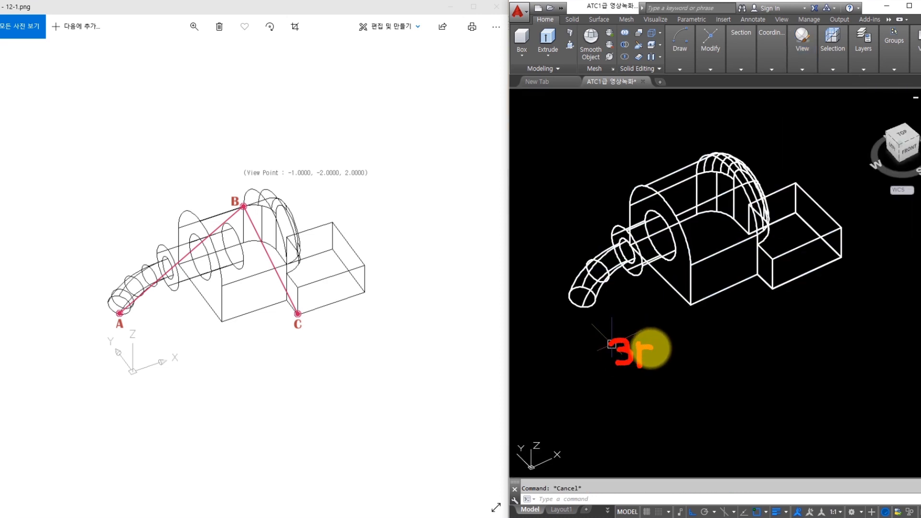
{"action": "mouse_move", "coordinate": [617, 402]}
{"action": "left_mouse_down"}
{"action": "mouse_move", "coordinate": [617, 422]}
{"action": "mouse_move", "coordinate": [633, 422]}
{"action": "mouse_move", "coordinate": [648, 399]}
{"action": "mouse_move", "coordinate": [643, 426]}
{"action": "left_mouse_up"}
{"action": "type", "text": "3"}
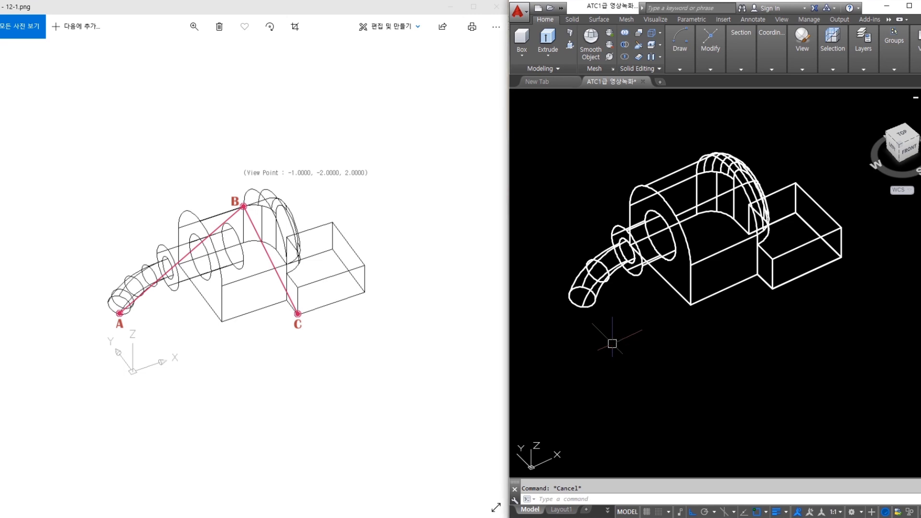
{"action": "type", "text": "p"}
{"action": "key", "text": "Return"}
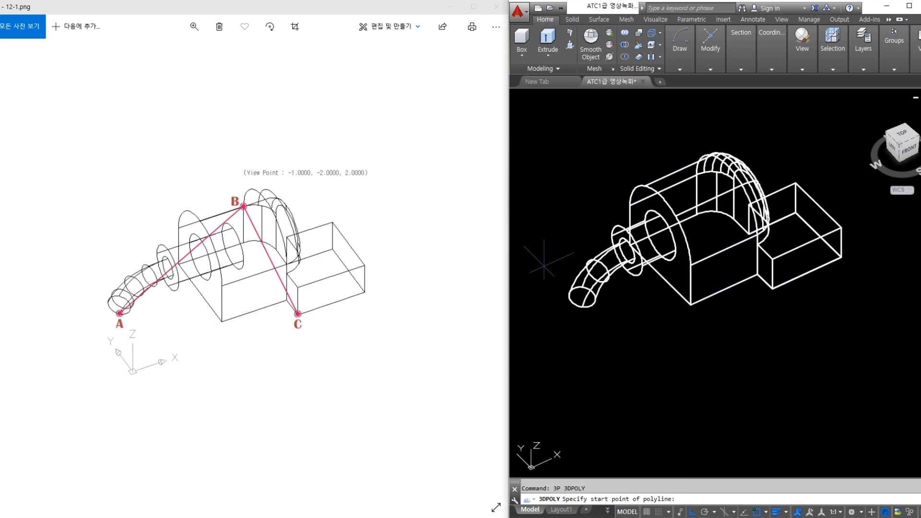
{"action": "left_click", "coordinate": [582, 307]}
{"action": "scroll", "coordinate": [717, 201], "scroll_direction": "up", "scroll_amount": 2}
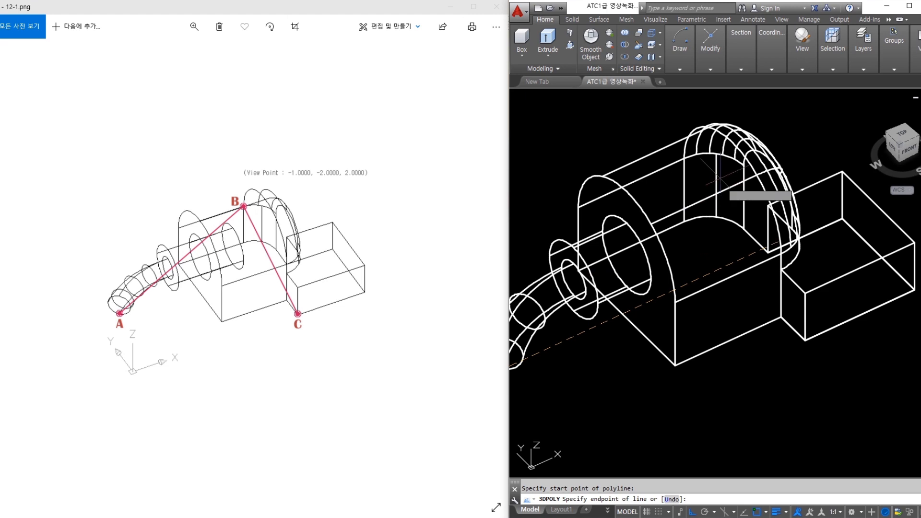
{"action": "left_click", "coordinate": [684, 158]}
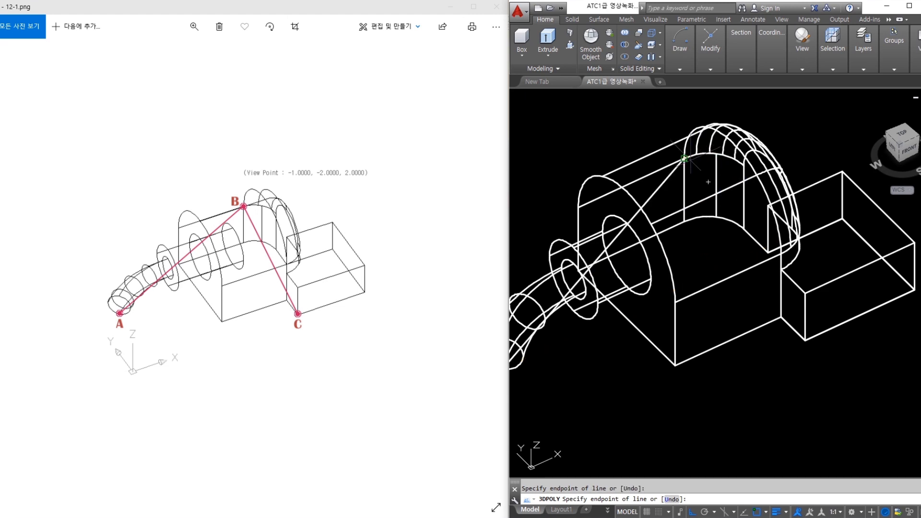
{"action": "left_click", "coordinate": [806, 340]}
{"action": "key", "text": "Escape"}
List the properties of the A-B-C 3D polyline to read its length
{"action": "middle_click_drag", "start_coordinate": [731, 282], "coordinate": [758, 274]}
{"action": "type", "text": "li"}
{"action": "key", "text": "Return"}
{"action": "left_click", "coordinate": [769, 242]}
{"action": "key", "text": "Return"}
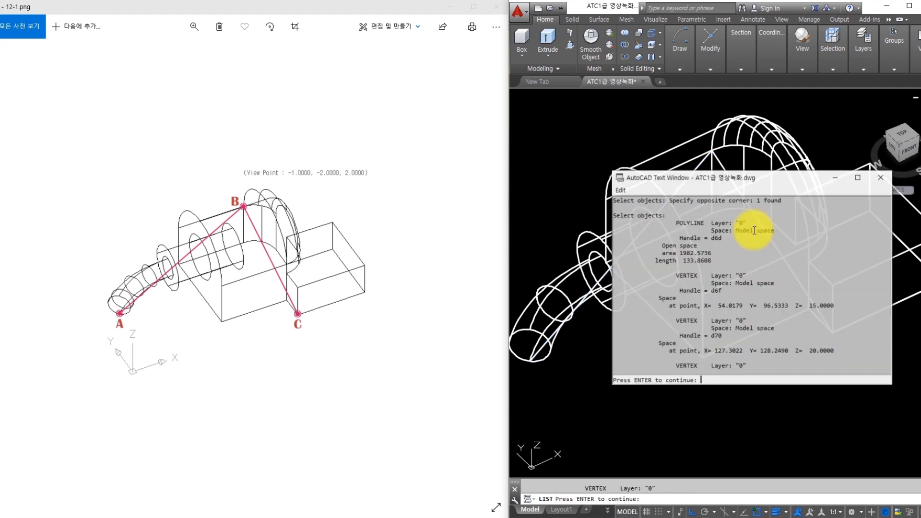